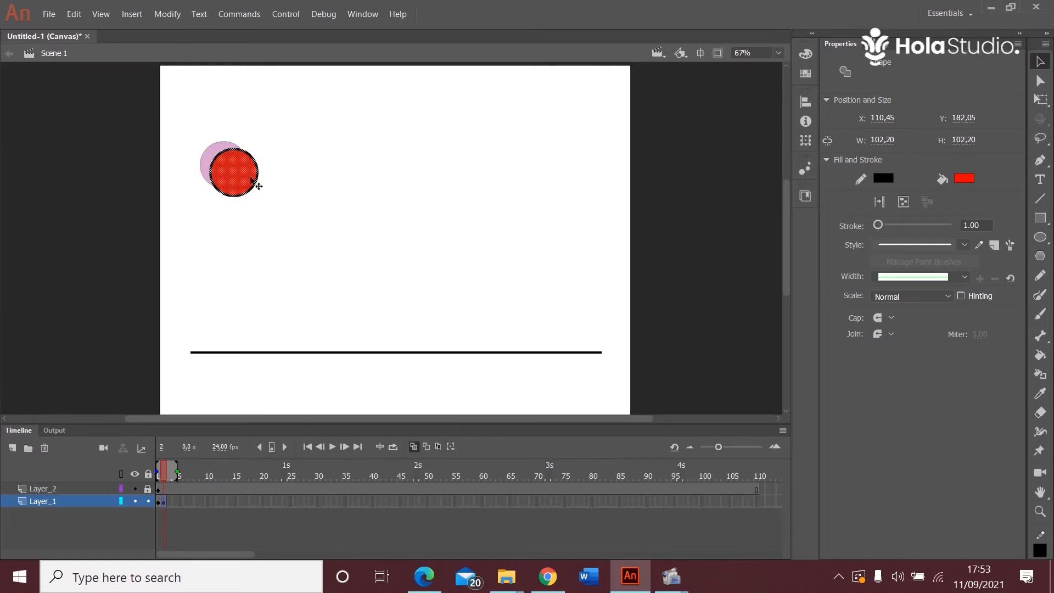
# Nudge the red ball on frame 2 slightly back toward its first position, to about X 103,75
pyautogui.hotkey('ctrl', '=')
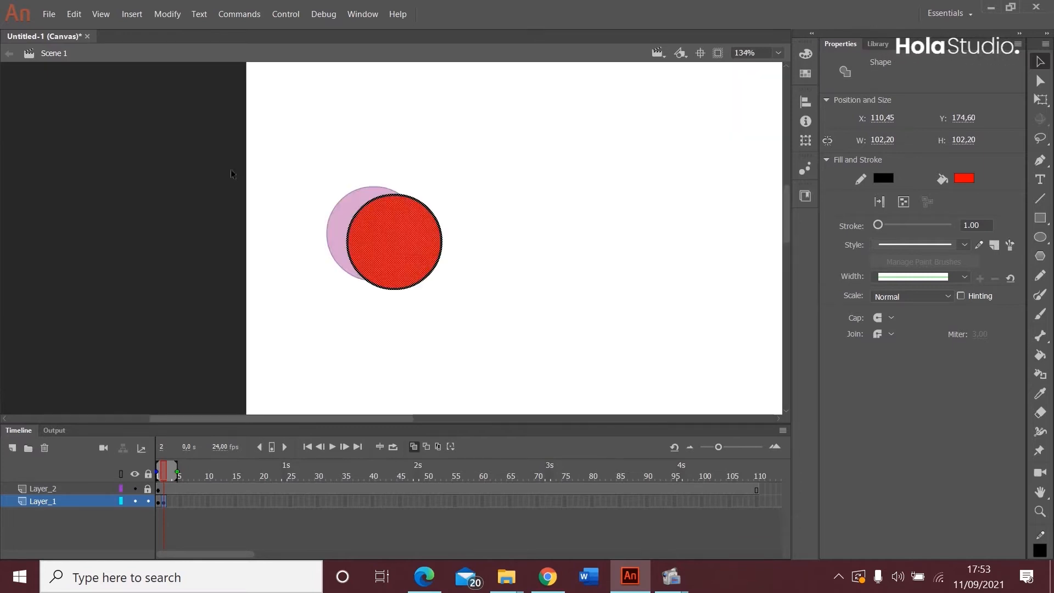
pyautogui.moveTo(406, 264); pyautogui.dragTo(399, 264)
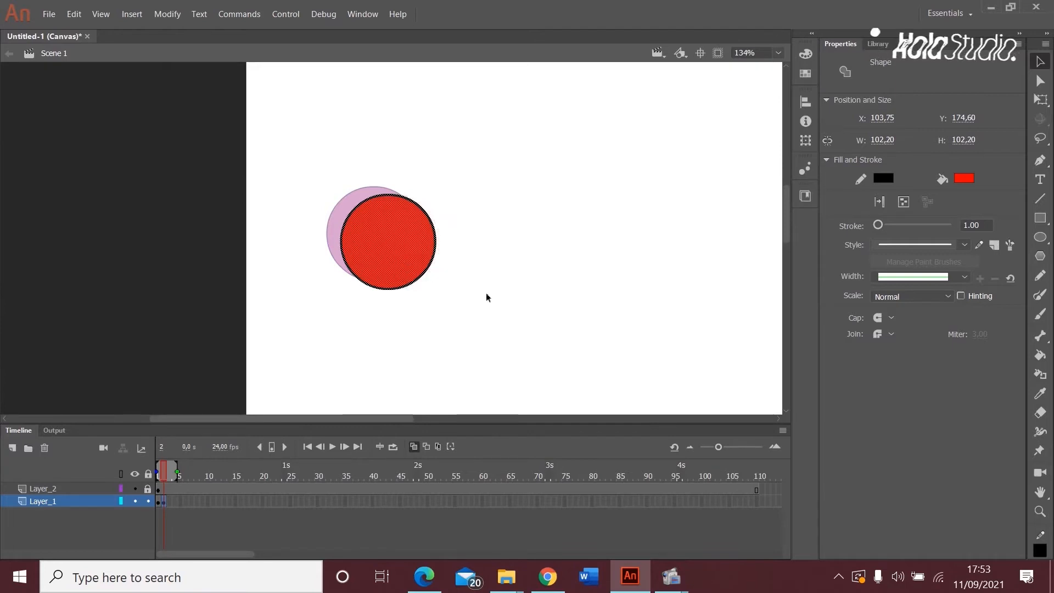
pyautogui.click(170, 503)
pyautogui.click(164, 501)
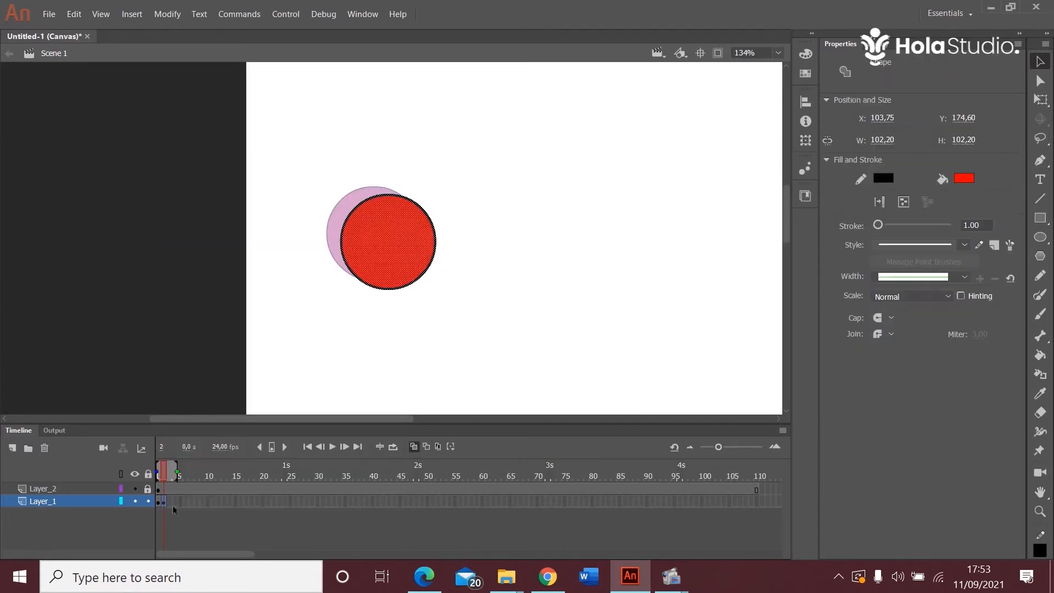
# Insert a keyframe at frame 3 of Layer_1 and move the ball diagonally down to about X 121,65, Y 189,50
pyautogui.click(170, 502)
pyautogui.rightClick(170, 503)
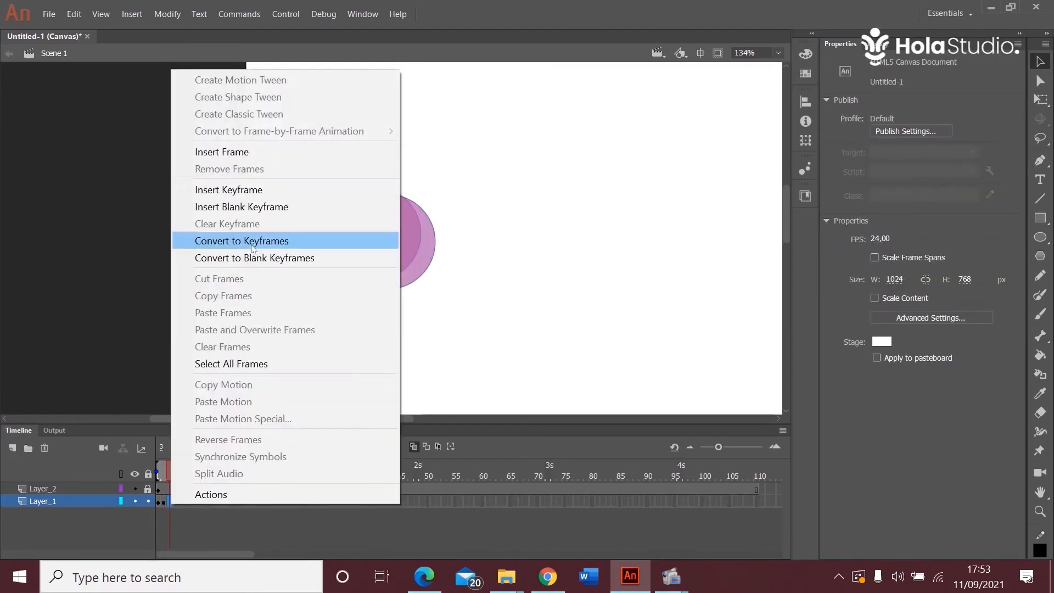
pyautogui.click(232, 190)
pyautogui.moveTo(398, 259); pyautogui.dragTo(418, 250)
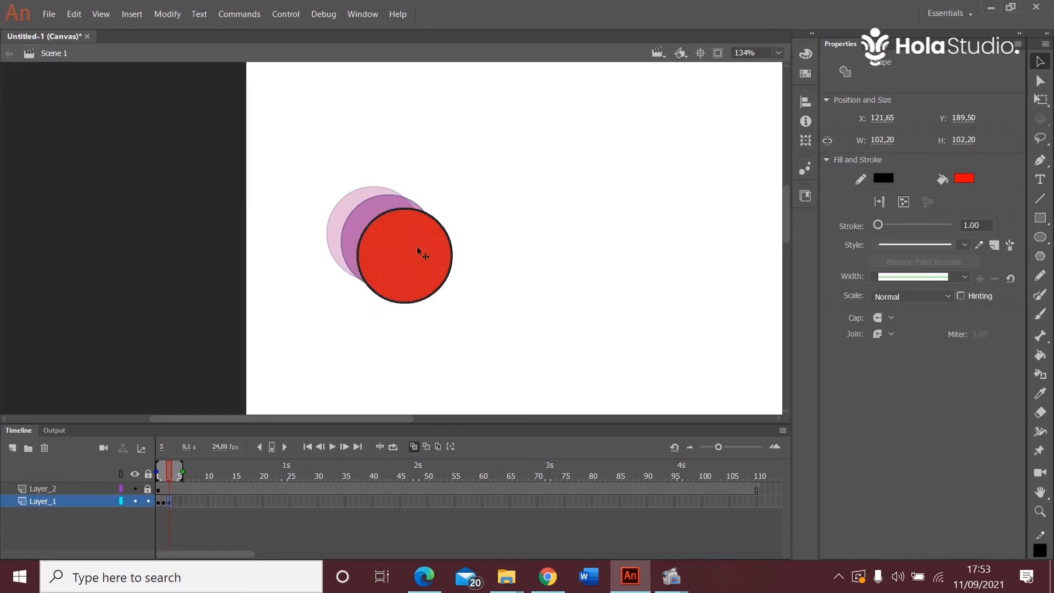
# Insert a keyframe at frame 4 of Layer_1 and move the ball diagonally down to about X 138,10, Y 207,40
pyautogui.hotkey('ctrl', '-')
pyautogui.scroll(-3, 549, 236)
pyautogui.click(176, 502)
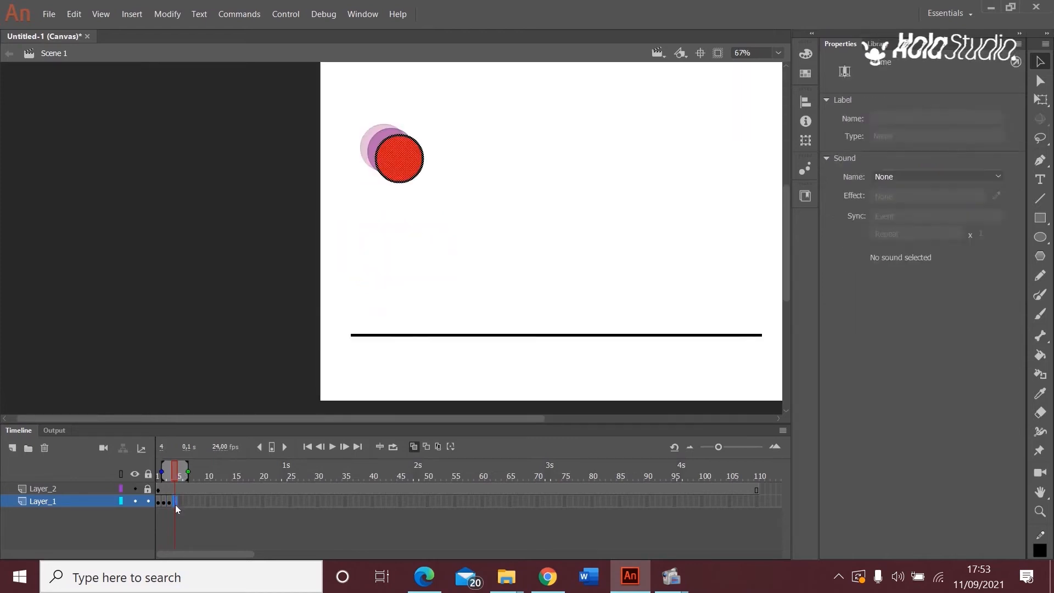
pyautogui.rightClick(176, 505)
pyautogui.click(234, 189)
pyautogui.moveTo(409, 173); pyautogui.dragTo(414, 180)
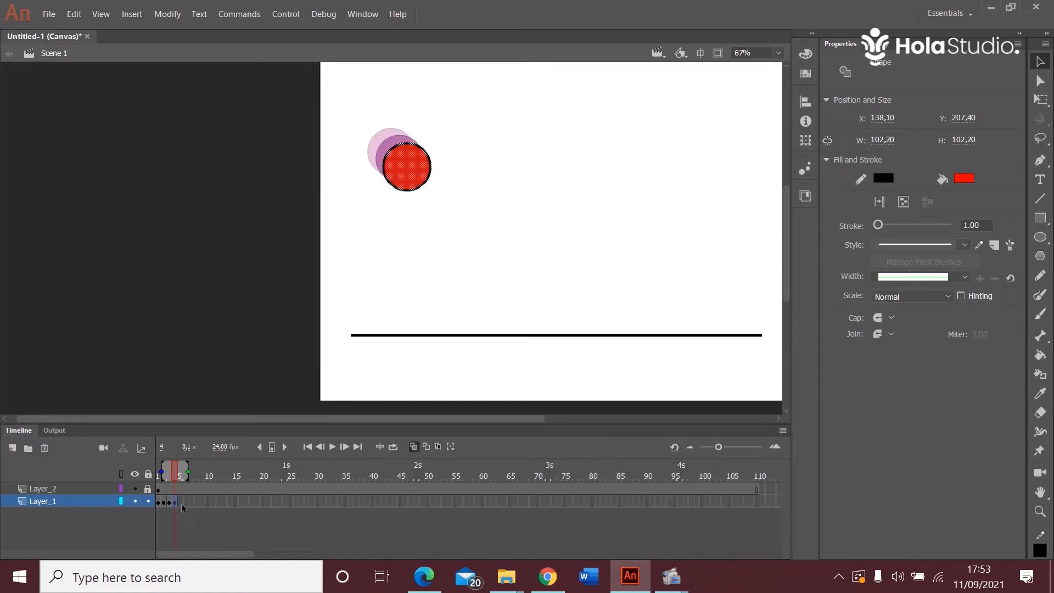
# Insert a keyframe at frame 5 of Layer_1 and move the ball a little further diagonally down toward the ground line
pyautogui.rightClick(182, 505)
pyautogui.click(185, 506)
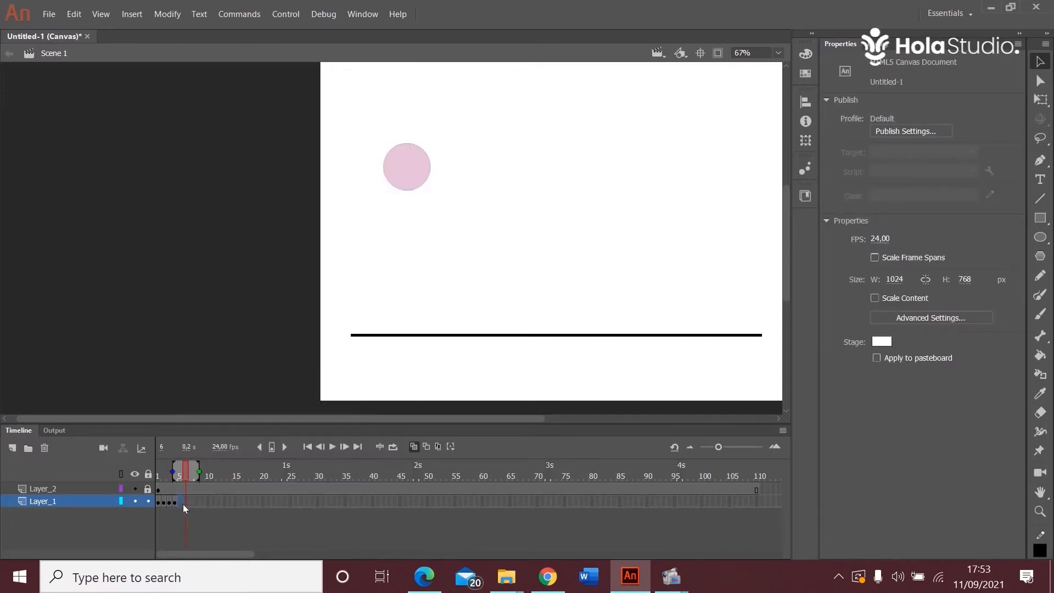
pyautogui.click(179, 501)
pyautogui.rightClick(179, 502)
pyautogui.click(231, 188)
pyautogui.click(429, 181)
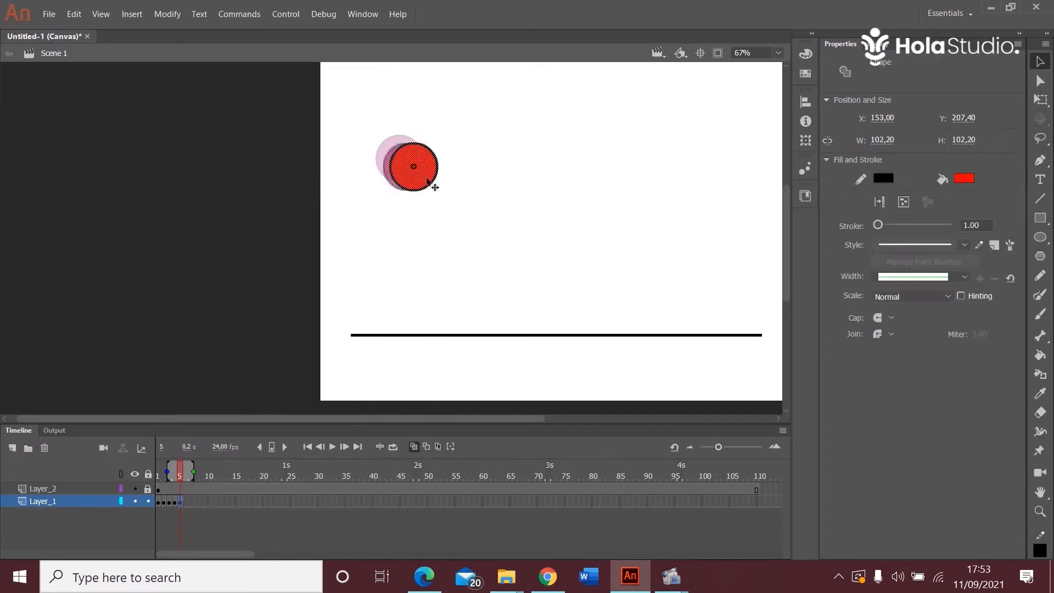
# Add a keyframe at frame 6 of Layer_1 and continue the ball's diagonal fall with another small move
pyautogui.rightClick(186, 501)
pyautogui.click(231, 188)
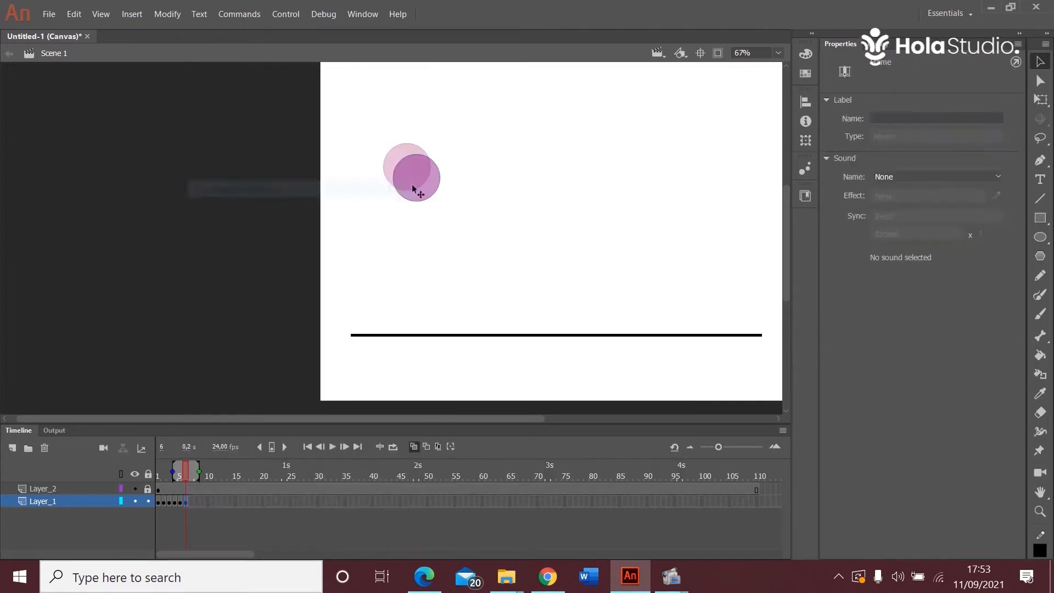
pyautogui.click(426, 191)
pyautogui.moveTo(164, 472); pyautogui.dragTo(186, 475)
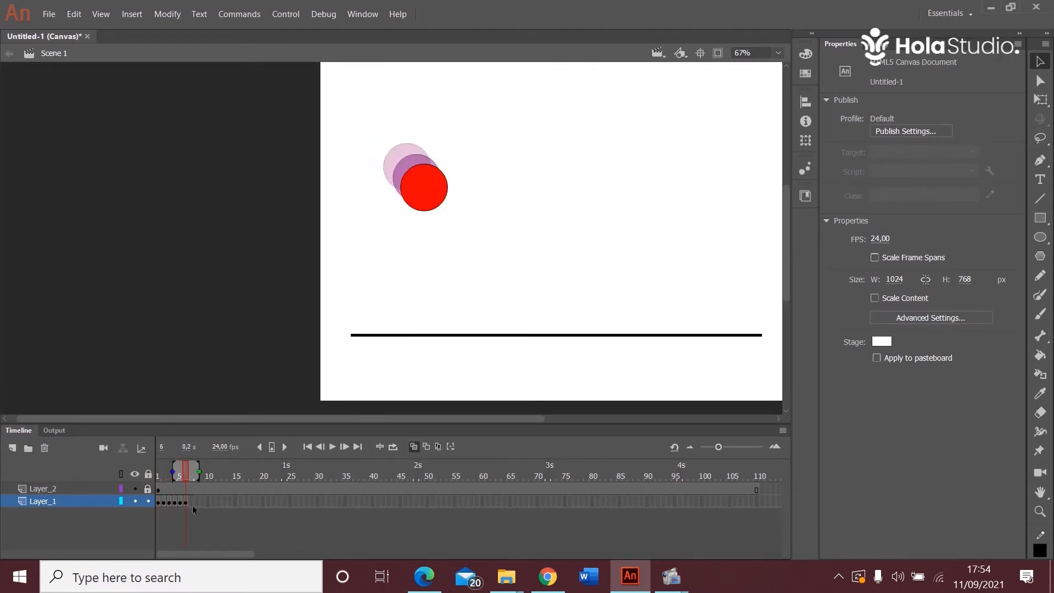
# Insert keyframes at frames 7 and 8 of Layer_1, shifting the ball further along its diagonal falling path
pyautogui.rightClick(194, 506)
pyautogui.click(289, 190)
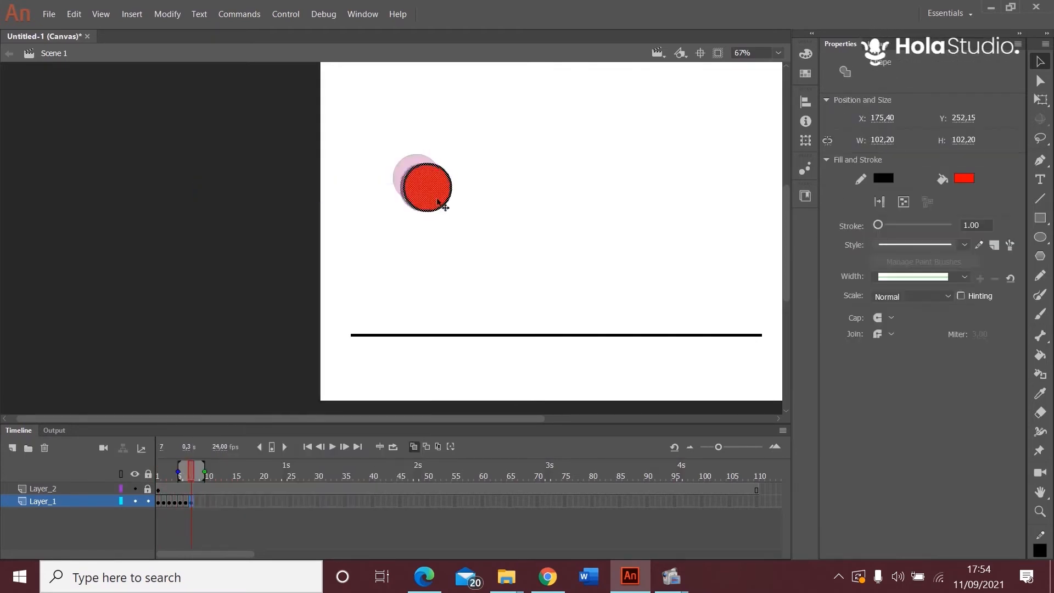
pyautogui.press('.')
pyautogui.press('F6')
pyautogui.moveTo(443, 212)
pyautogui.mouseDown()
pyautogui.moveTo(483, 246)
pyautogui.moveTo(474, 267)
pyautogui.moveTo(493, 266)
pyautogui.moveTo(535, 304)
pyautogui.moveTo(531, 316)
pyautogui.mouseUp()
# Insert keyframes on frames 9 through 19, moving the ball down each time until it touches the ground line at about X 417,10, Y 520,05
pyautogui.rightClick(201, 504)
pyautogui.click(297, 190)
pyautogui.rightClick(207, 501)
pyautogui.click(302, 190)
pyautogui.rightClick(213, 501)
pyautogui.click(296, 190)
pyautogui.rightClick(219, 501)
pyautogui.click(299, 187)
pyautogui.rightClick(224, 501)
pyautogui.click(301, 188)
pyautogui.rightClick(229, 501)
pyautogui.click(296, 184)
pyautogui.rightClick(235, 501)
pyautogui.click(296, 184)
pyautogui.rightClick(240, 501)
pyautogui.click(299, 185)
pyautogui.rightClick(246, 501)
pyautogui.click(299, 185)
pyautogui.rightClick(252, 501)
pyautogui.click(299, 184)
pyautogui.rightClick(258, 501)
pyautogui.click(301, 185)
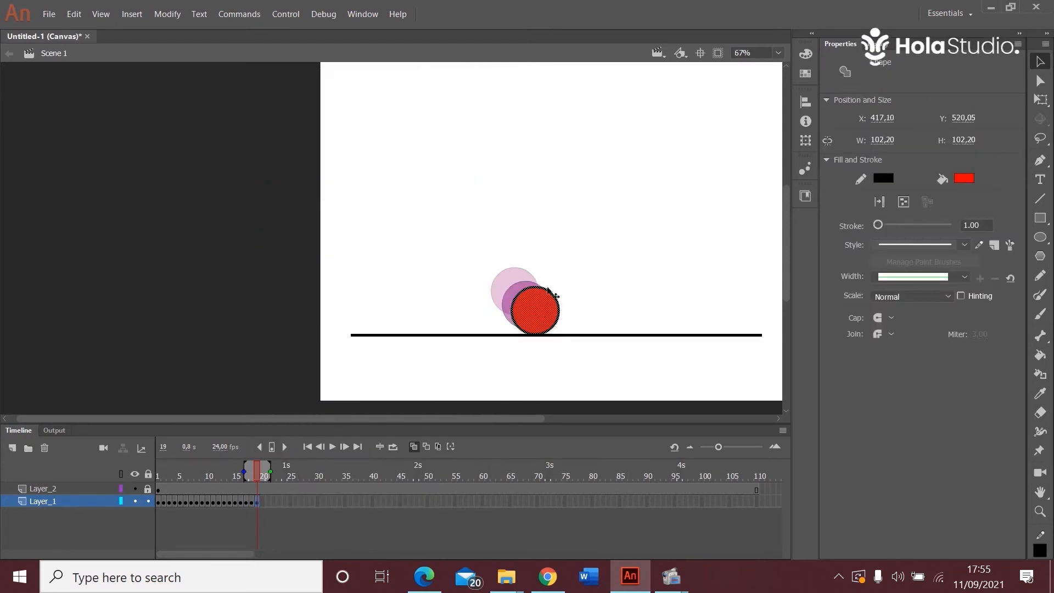
# Insert a keyframe at frame 20, squash the ball to about 91,10 high with Free Transform, and rest it on the line at about X 421,20
pyautogui.hotkey('ctrl', '=')
pyautogui.hotkey('ctrl', '=')
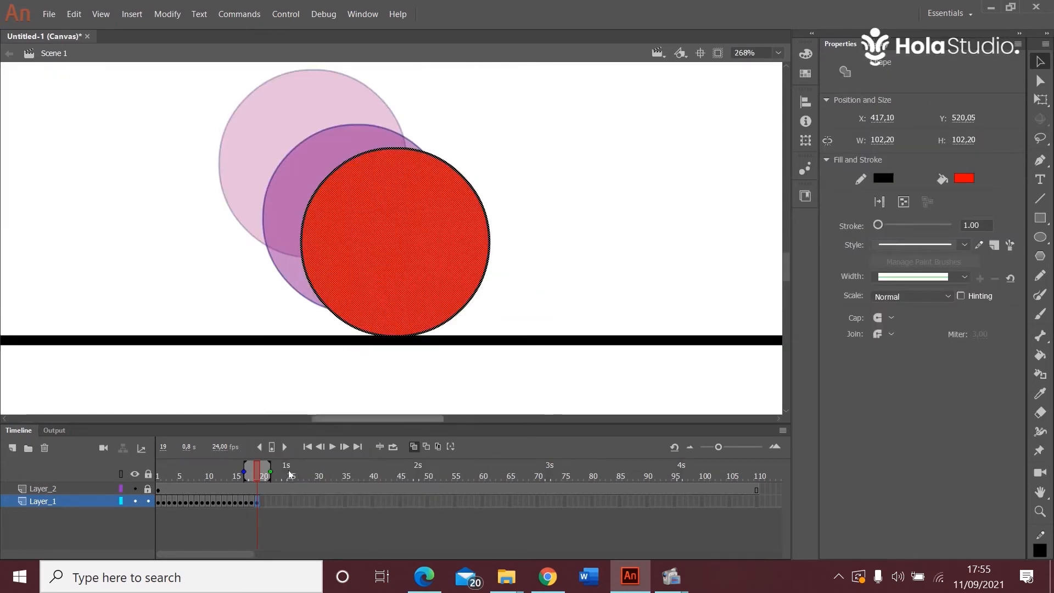
pyautogui.rightClick(262, 501)
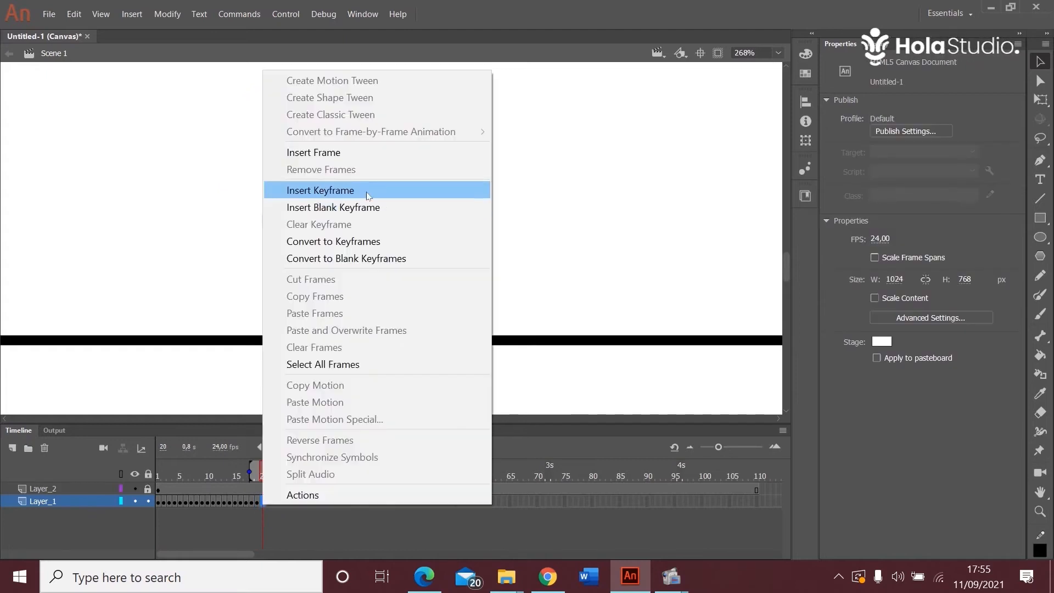
pyautogui.click(329, 190)
pyautogui.click(1040, 100)
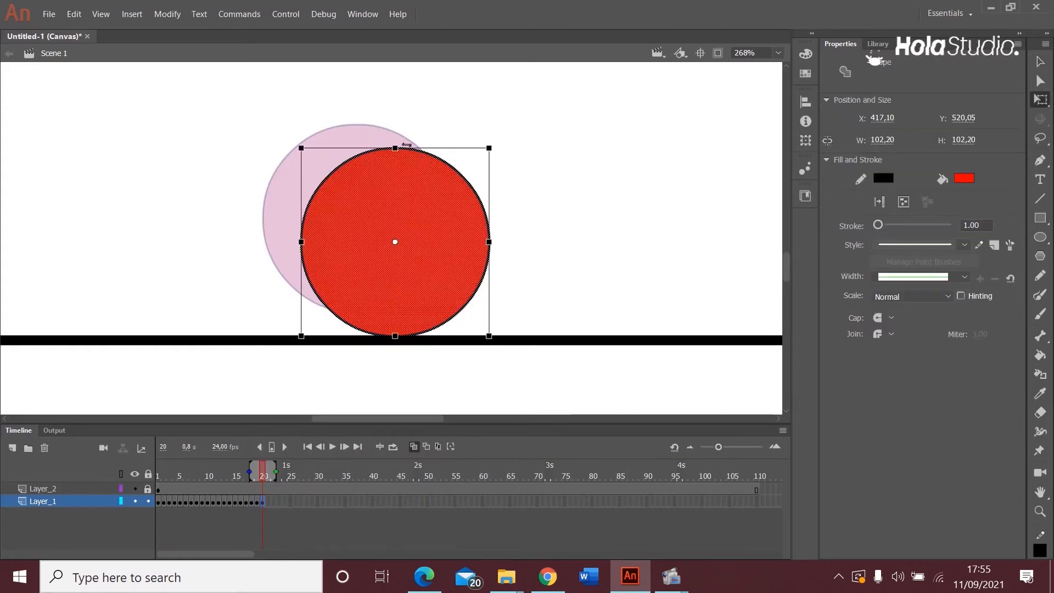
pyautogui.moveTo(398, 153); pyautogui.dragTo(397, 153)
pyautogui.moveTo(423, 187); pyautogui.dragTo(430, 198)
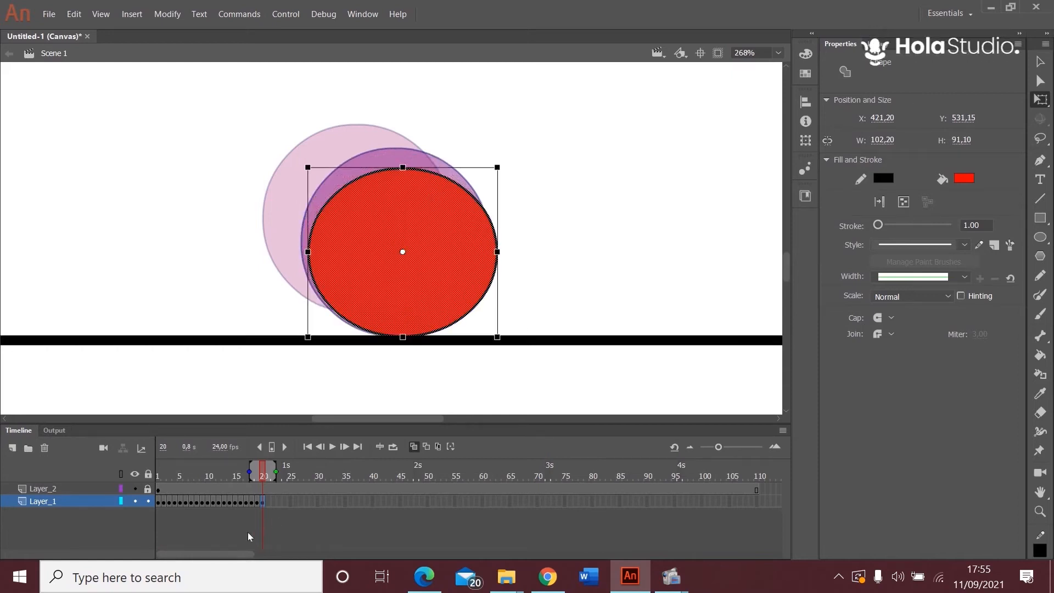
# Insert a keyframe at frame 21, squash the ball to about 80,80 high, and place it on the line at about X 425,70, Y 541,45
pyautogui.rightClick(267, 501)
pyautogui.click(375, 185)
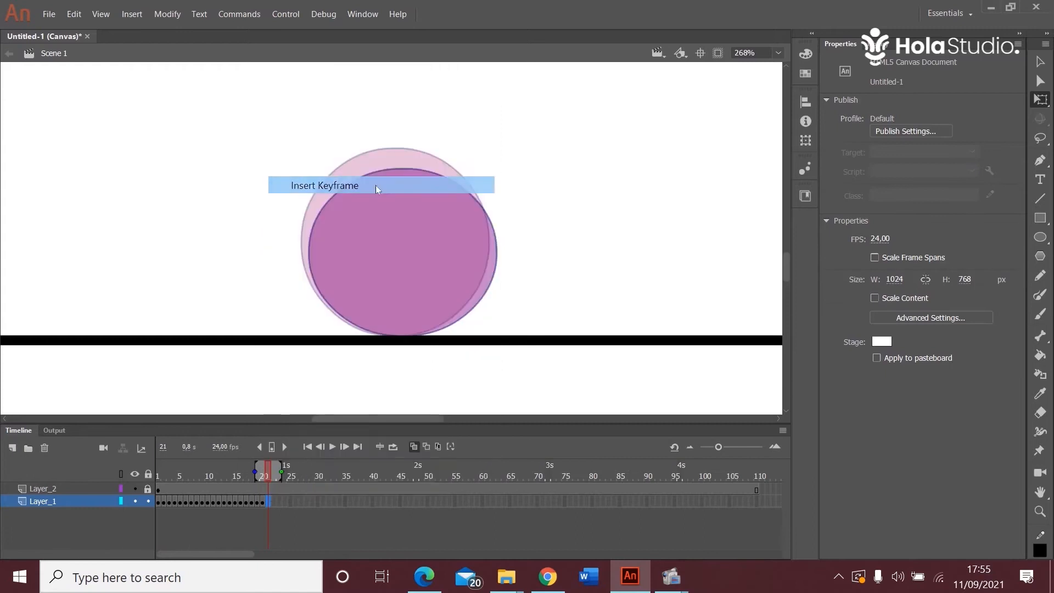
pyautogui.moveTo(403, 168); pyautogui.dragTo(412, 262)
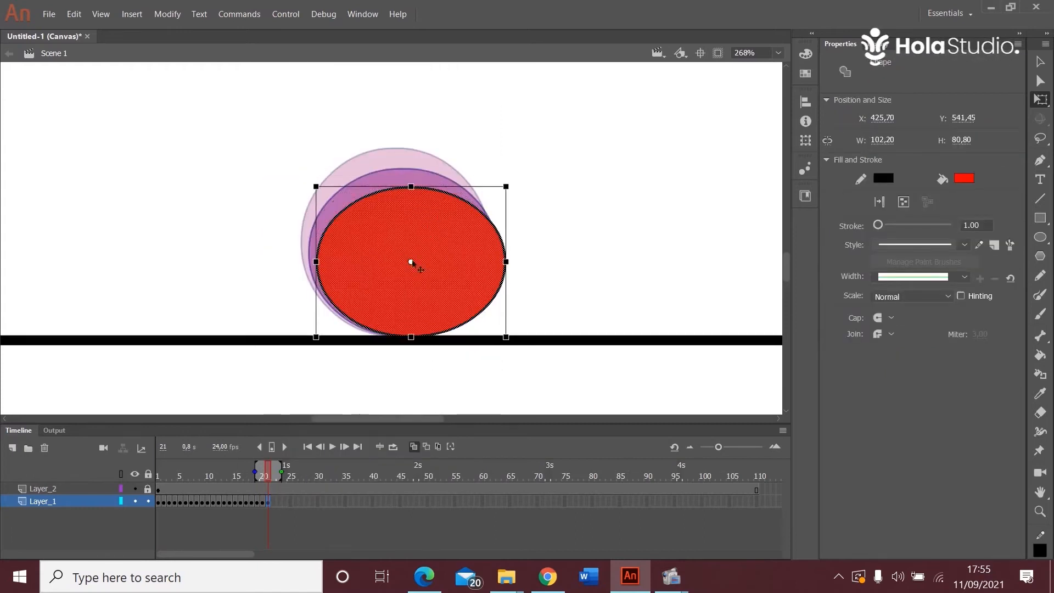
# Insert a keyframe at frame 22, flatten the ball to about 68,95 high, and rest it on the line at about X 431,30, Y 553,30
pyautogui.click(273, 502)
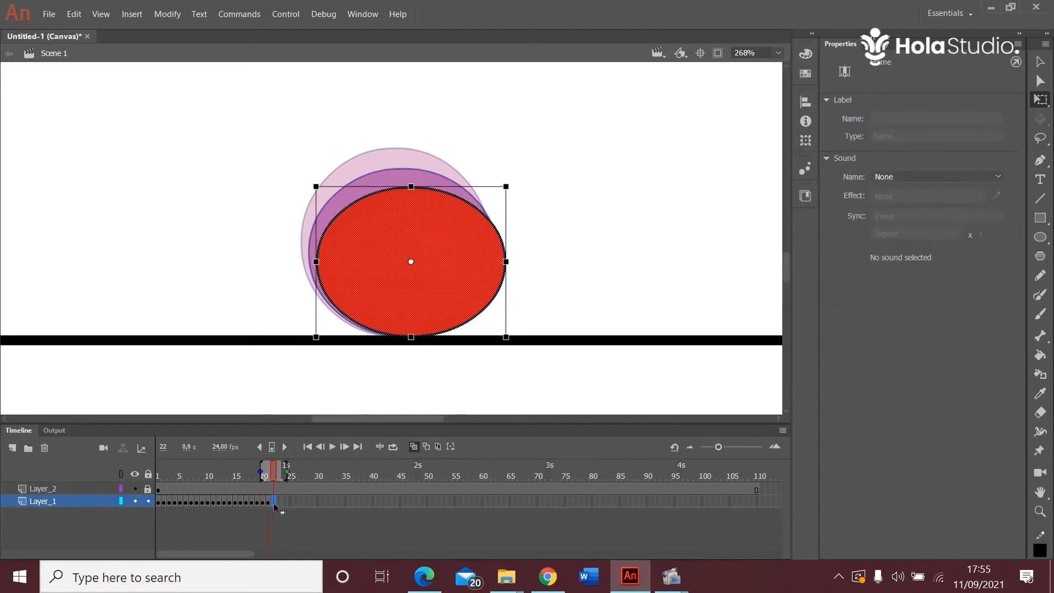
pyautogui.rightClick(274, 502)
pyautogui.click(384, 189)
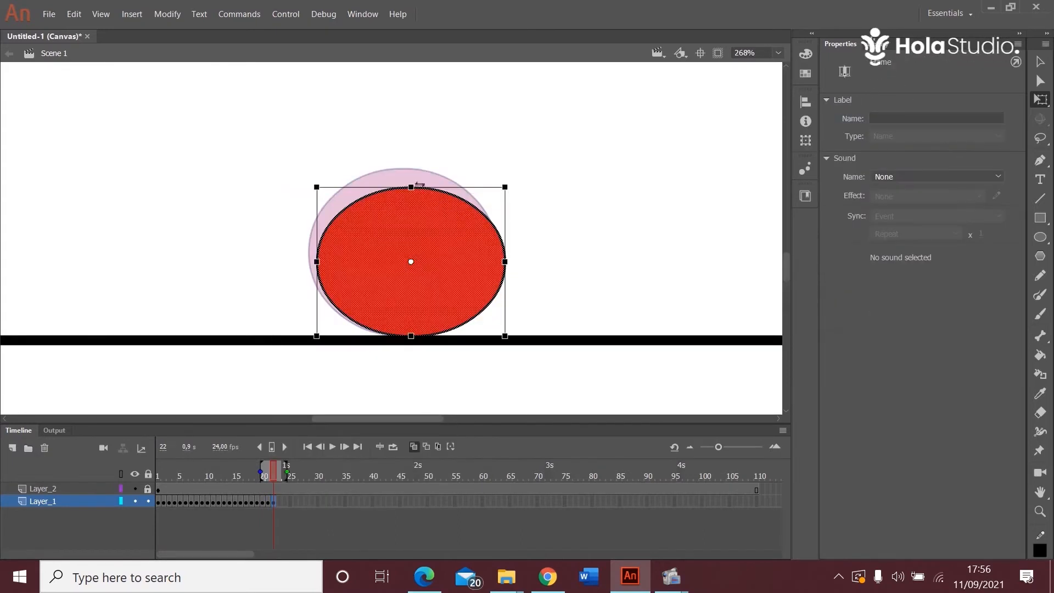
pyautogui.moveTo(411, 187); pyautogui.dragTo(412, 197)
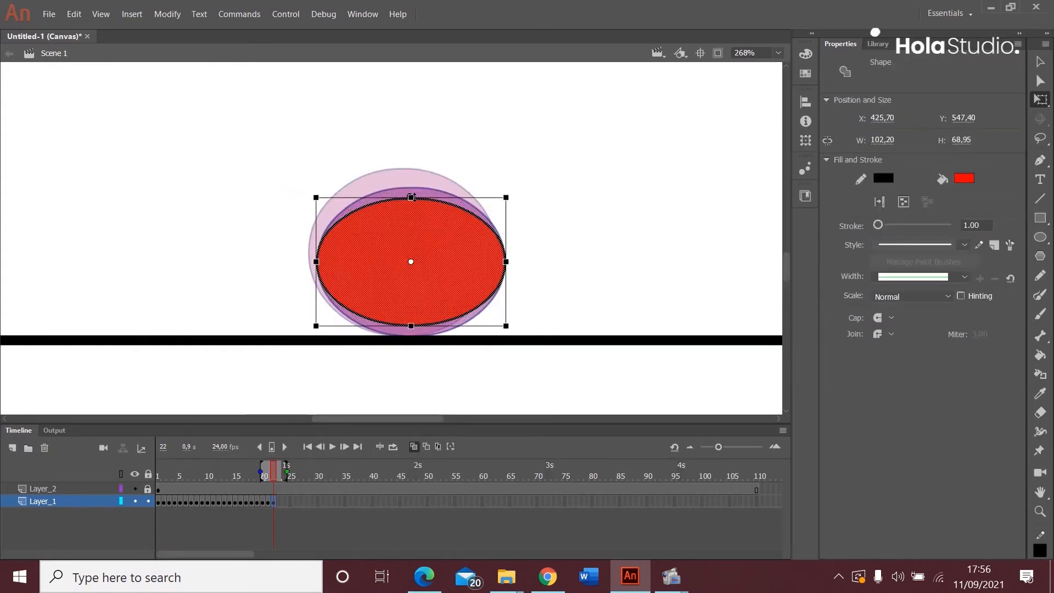
pyautogui.moveTo(440, 237); pyautogui.dragTo(450, 248)
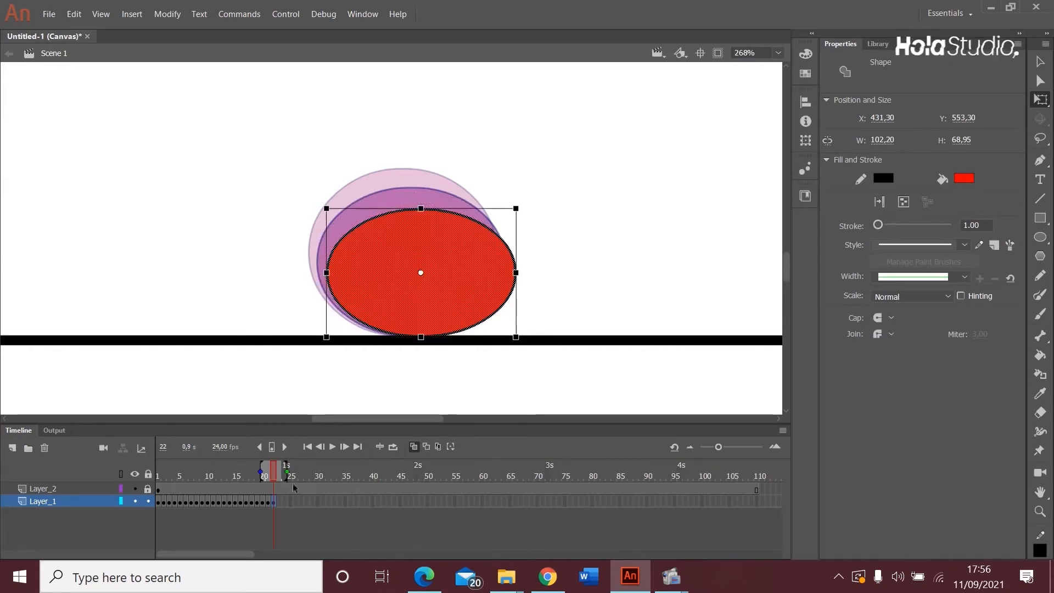
# Insert a keyframe at frame 23, flatten the ball to about 58,60 high, and rest it on the line at about X 436,50, Y 563,65
pyautogui.click(281, 501)
pyautogui.rightClick(281, 501)
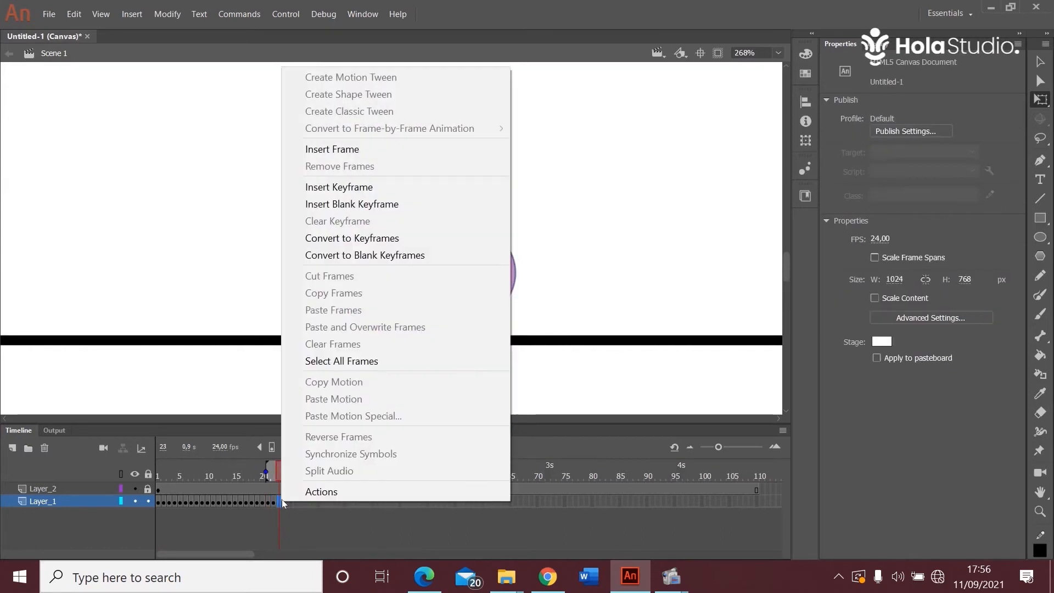
pyautogui.click(413, 185)
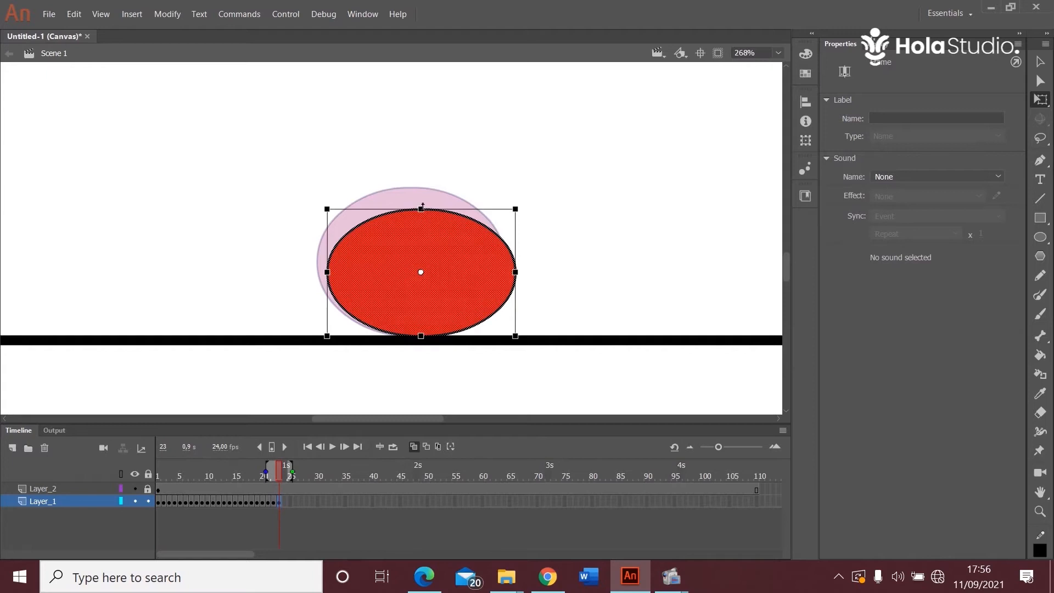
pyautogui.moveTo(423, 208); pyautogui.dragTo(423, 216)
pyautogui.moveTo(451, 258); pyautogui.dragTo(452, 266)
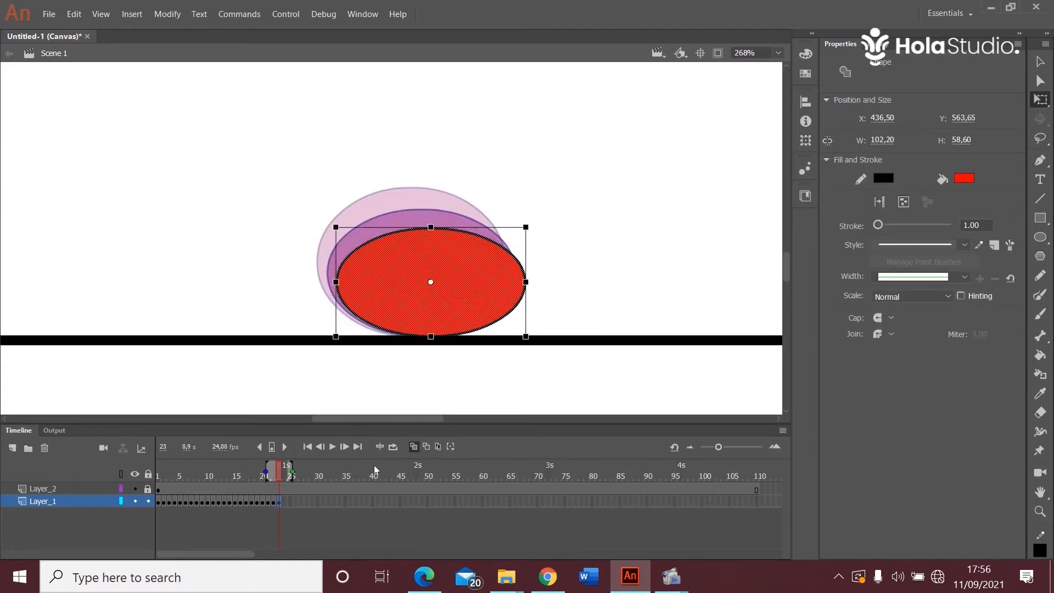
# Insert a keyframe at frame 24, flatten the ball to about 50,55 high, and shift it along the line to about X 441,35, Y 571,70
pyautogui.click(283, 502)
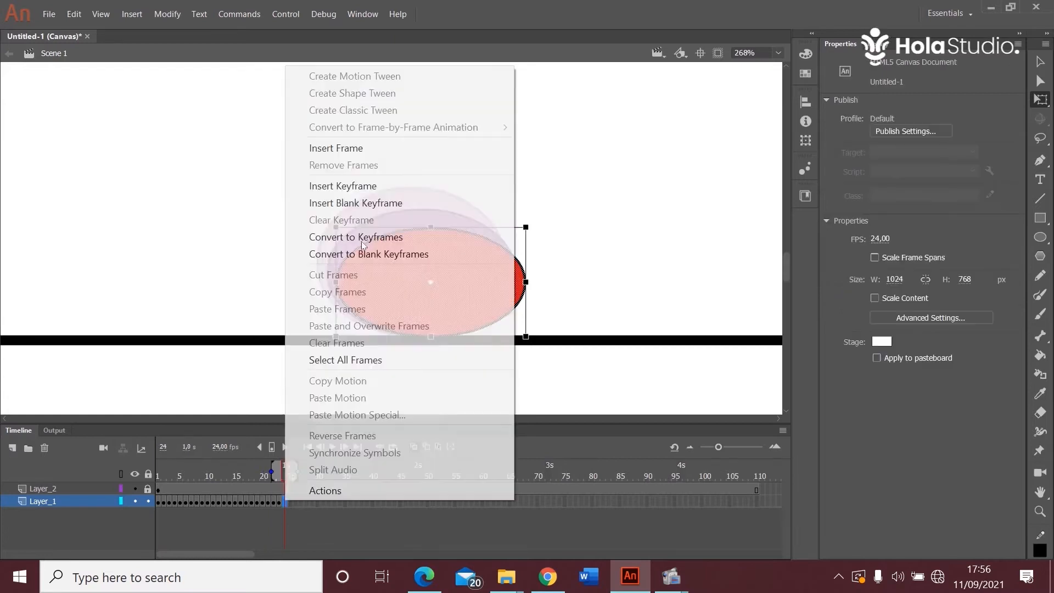
pyautogui.rightClick(283, 501)
pyautogui.click(372, 187)
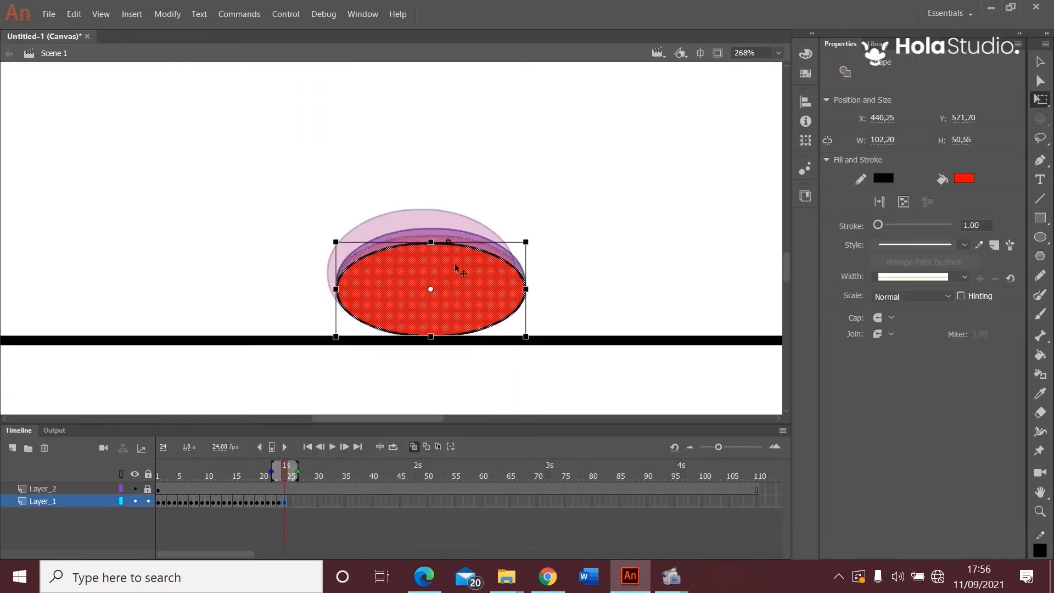
pyautogui.moveTo(453, 262); pyautogui.dragTo(462, 269)
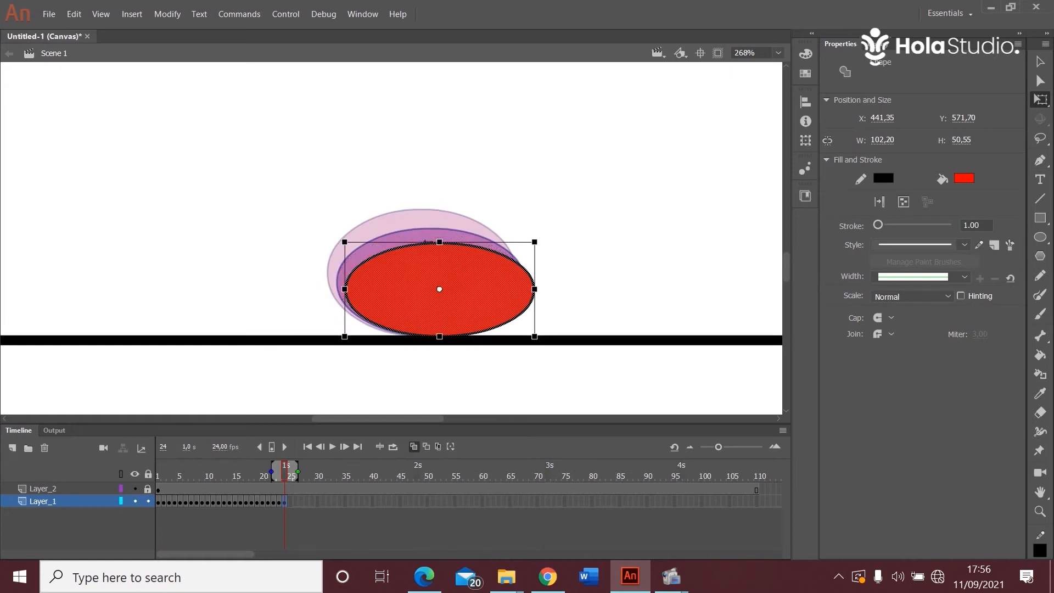
# Play back the animation to review the ball's fall and squash
pyautogui.hotkey('ctrl', '-')
pyautogui.hotkey('ctrl', '-')
pyautogui.press('Return')
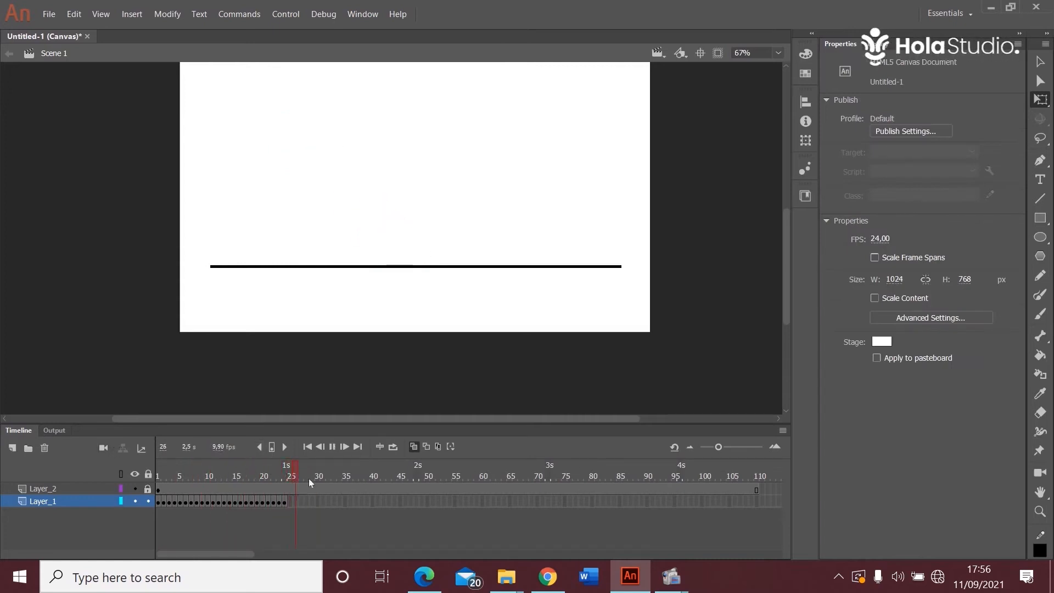
# Insert a keyframe at frame 25, stretch the ball back up to about 63,70 high, and place it at about X 451,80, Y 556,95
pyautogui.click(286, 500)
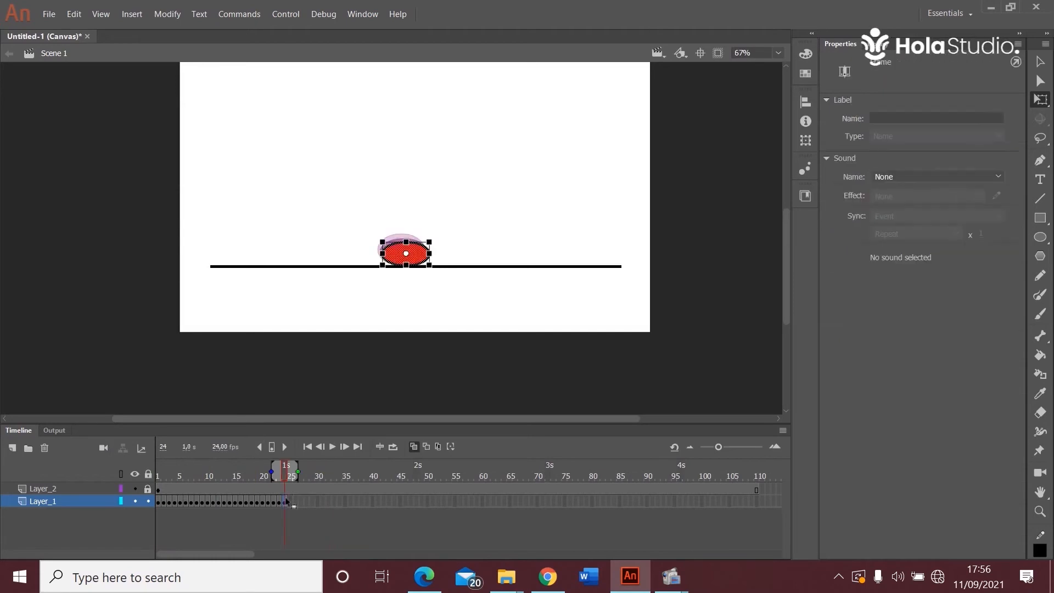
pyautogui.rightClick(291, 502)
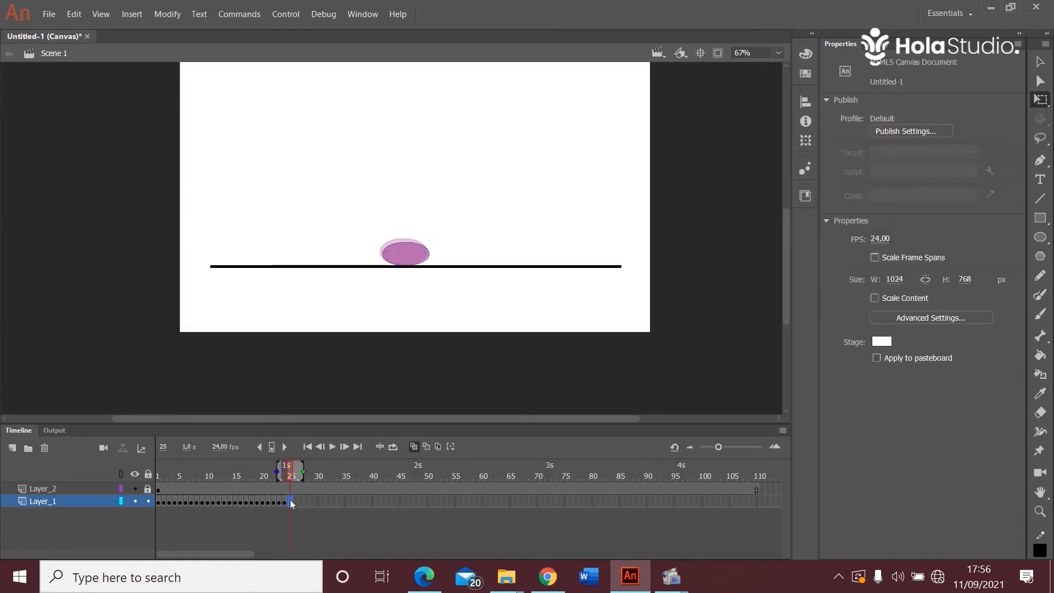
pyautogui.click(347, 186)
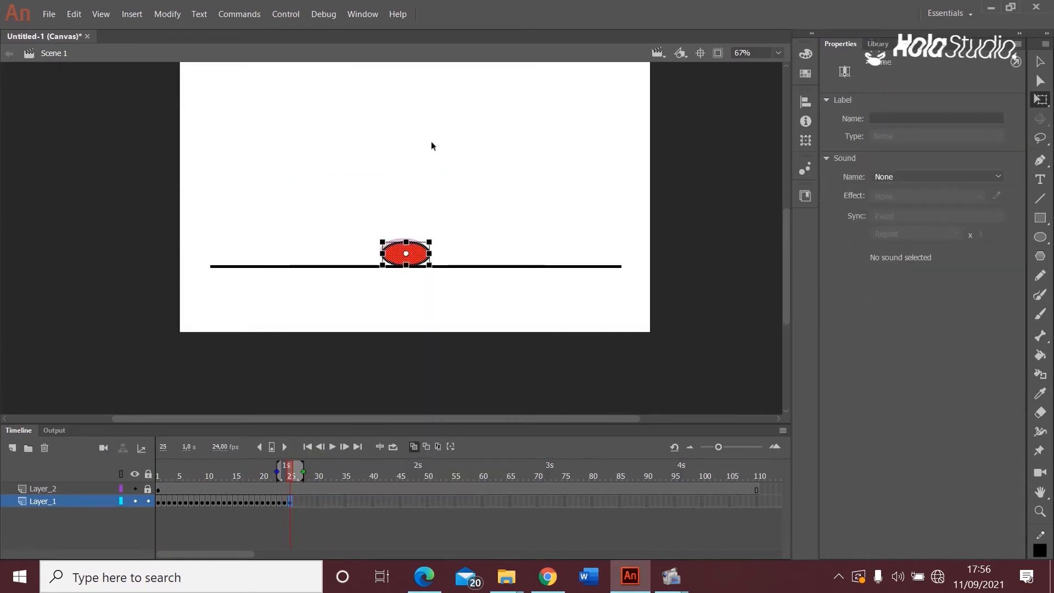
pyautogui.hotkey('ctrl', '=')
pyautogui.hotkey('ctrl', '=')
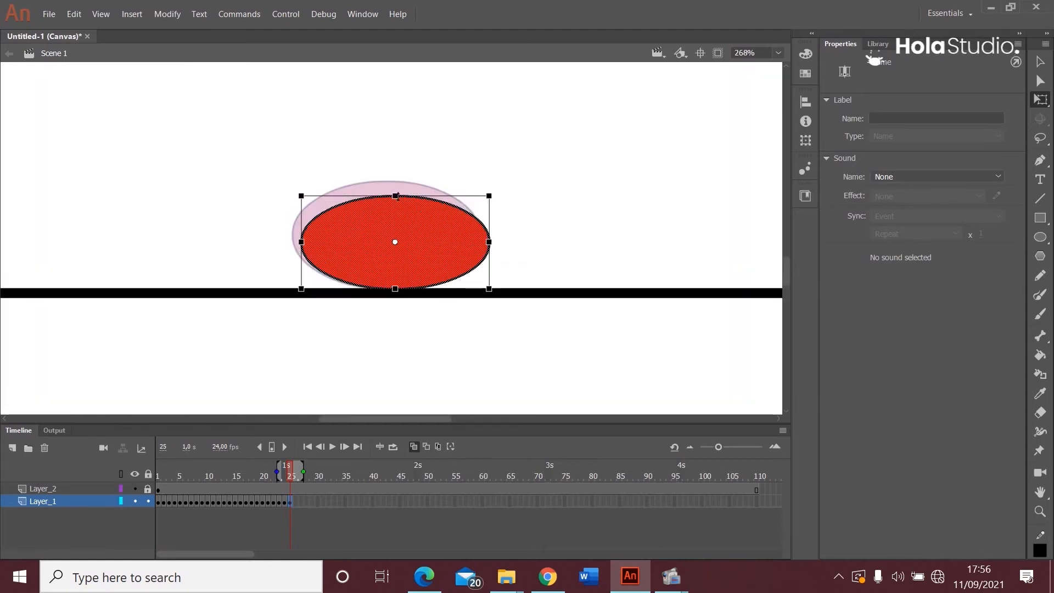
pyautogui.click(405, 183)
pyautogui.moveTo(431, 206); pyautogui.dragTo(438, 205)
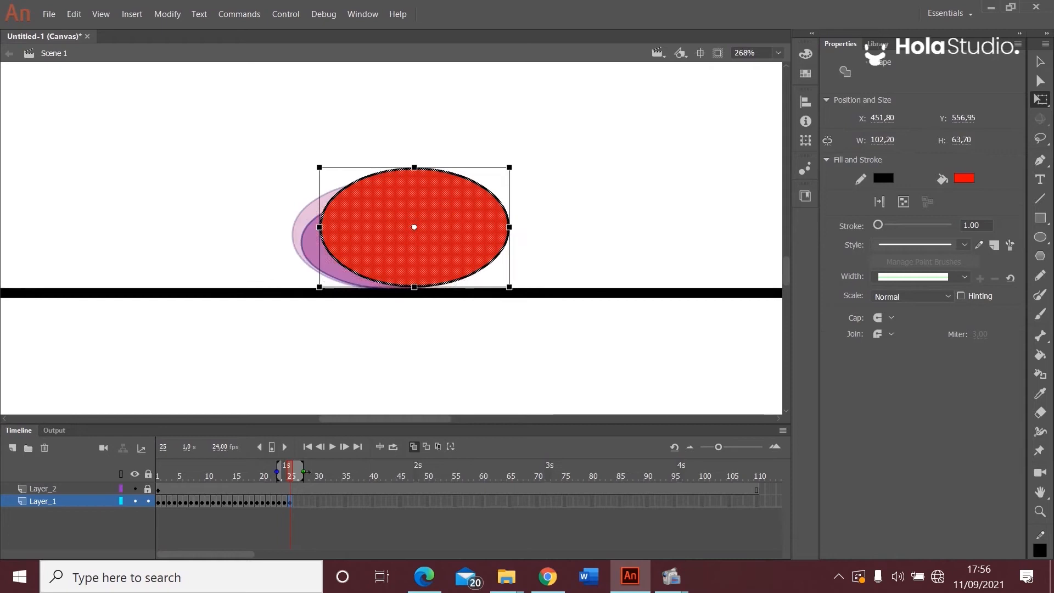
# Insert a keyframe at frame 26, move the ball to about X 462,60, Y 546,15, and stretch it taller
pyautogui.rightClick(295, 501)
pyautogui.click(339, 186)
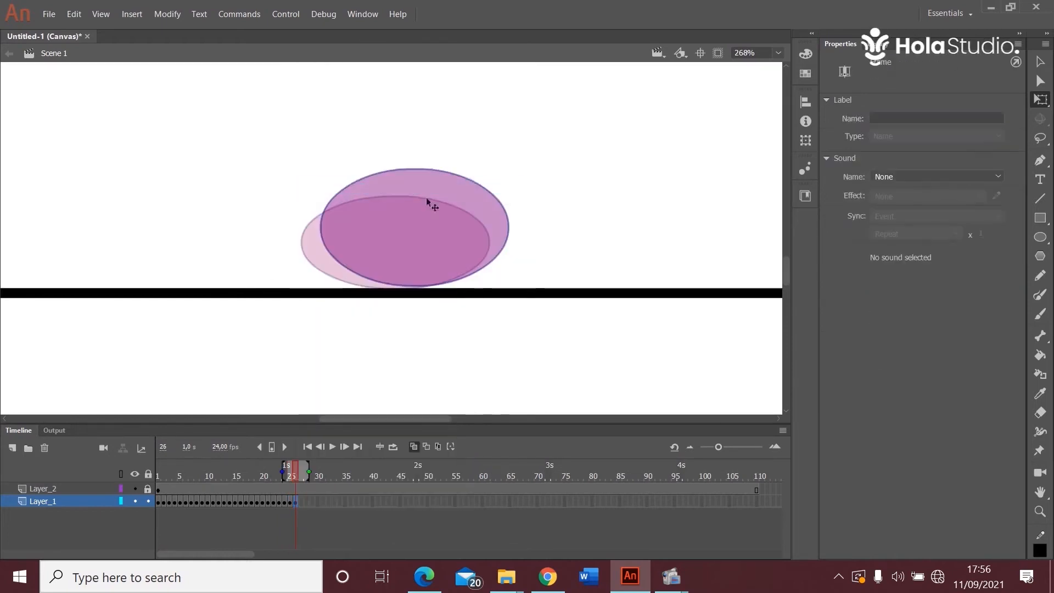
pyautogui.click(452, 198)
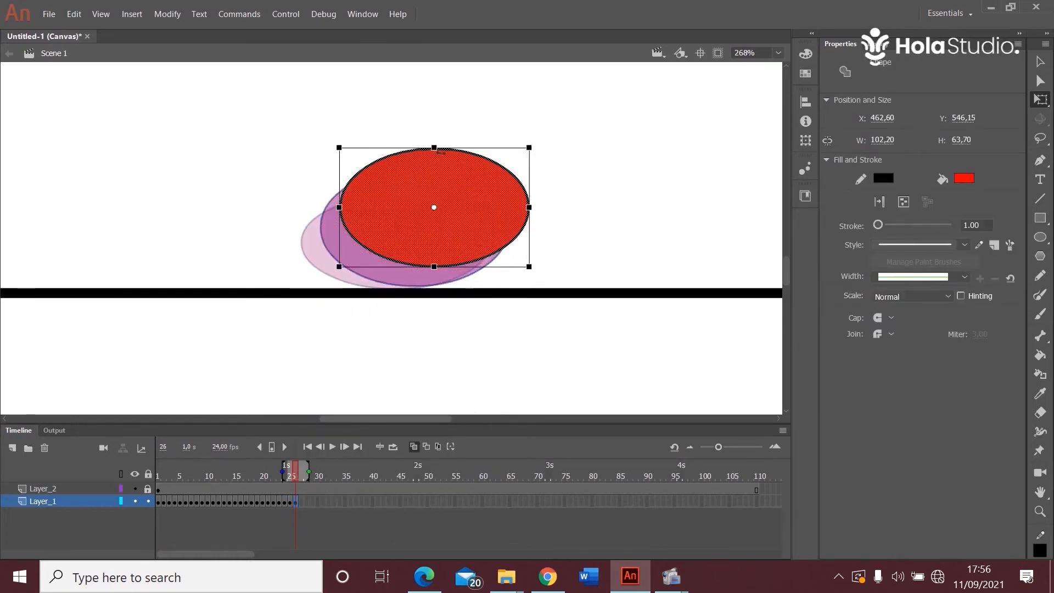
pyautogui.moveTo(439, 147); pyautogui.dragTo(438, 138)
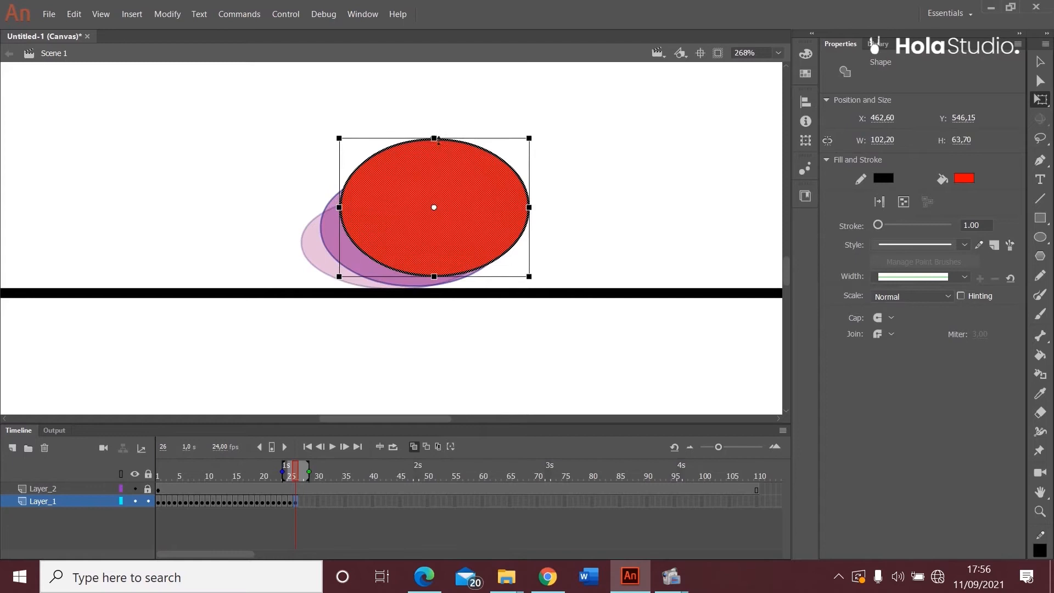
# Insert a keyframe at frame 27, stretch the ball to about 79,95 high, and place it at about X 466,70, Y 533,25
pyautogui.rightClick(300, 506)
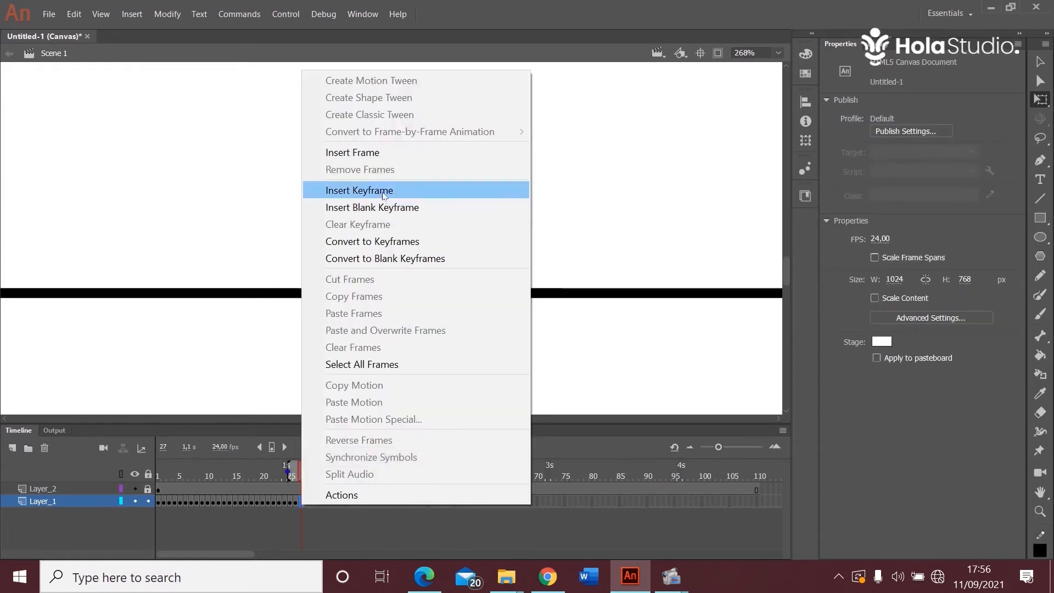
pyautogui.click(379, 186)
pyautogui.moveTo(439, 150); pyautogui.dragTo(437, 136)
pyautogui.moveTo(464, 171); pyautogui.dragTo(472, 163)
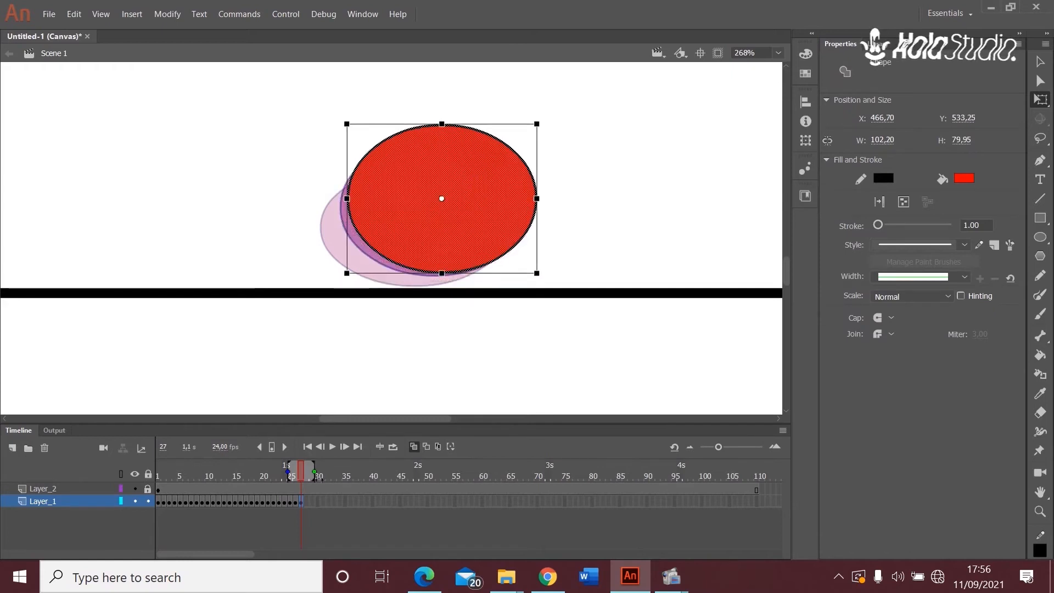
# Insert a keyframe at frame 28, stretch the ball to about 88,80 high, and place it at about X 473,40, Y 522,15
pyautogui.rightClick(306, 502)
pyautogui.click(378, 183)
pyautogui.moveTo(442, 118); pyautogui.dragTo(443, 107)
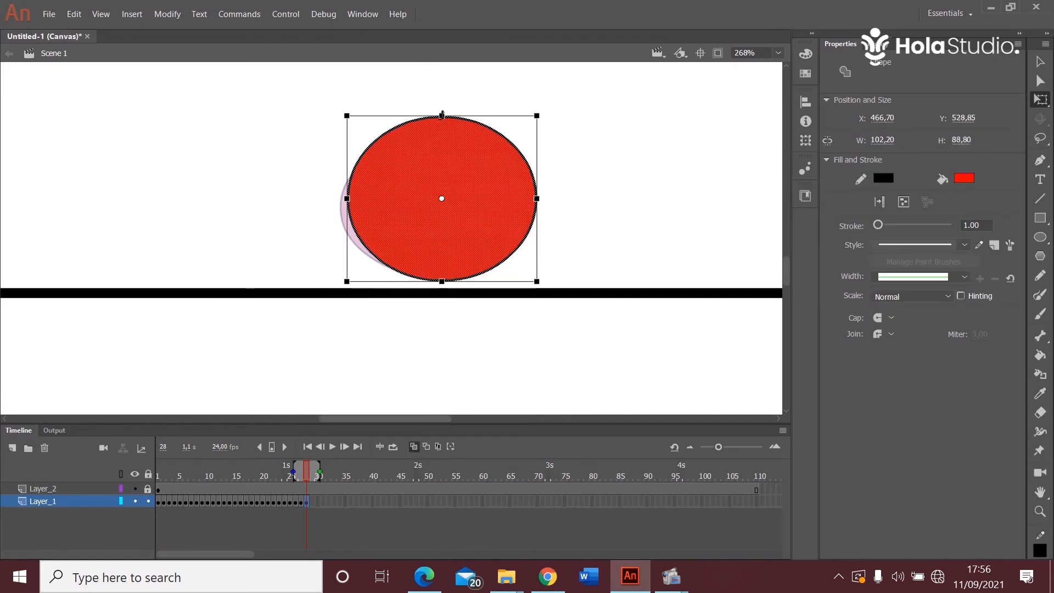
pyautogui.moveTo(467, 177); pyautogui.dragTo(478, 167)
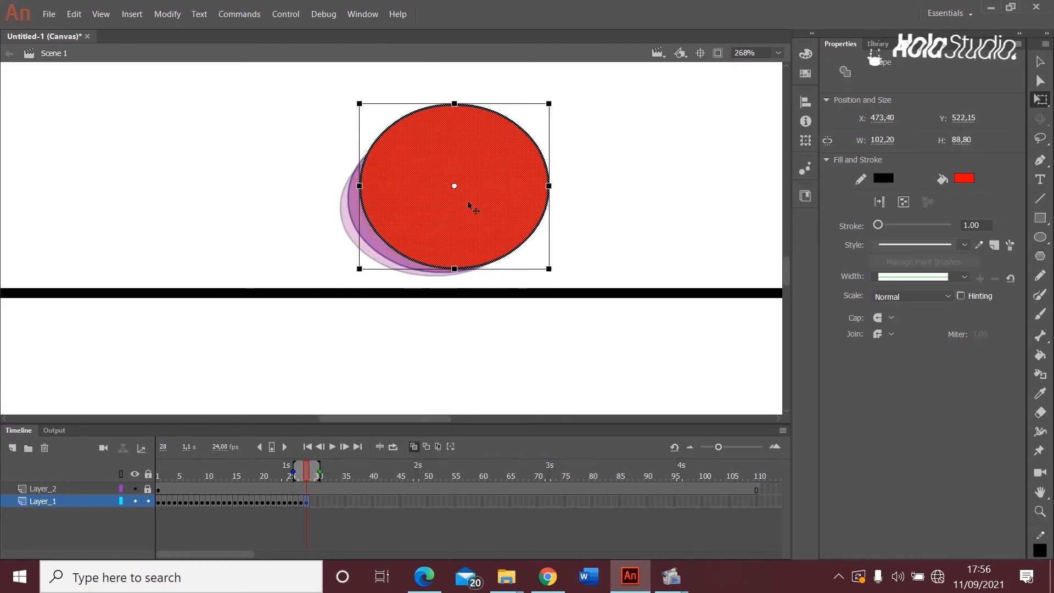
# Insert a keyframe at frame 29, restore the ball to about 102,05 high, and place it at about X 486,05, Y 506,20
pyautogui.click(305, 501)
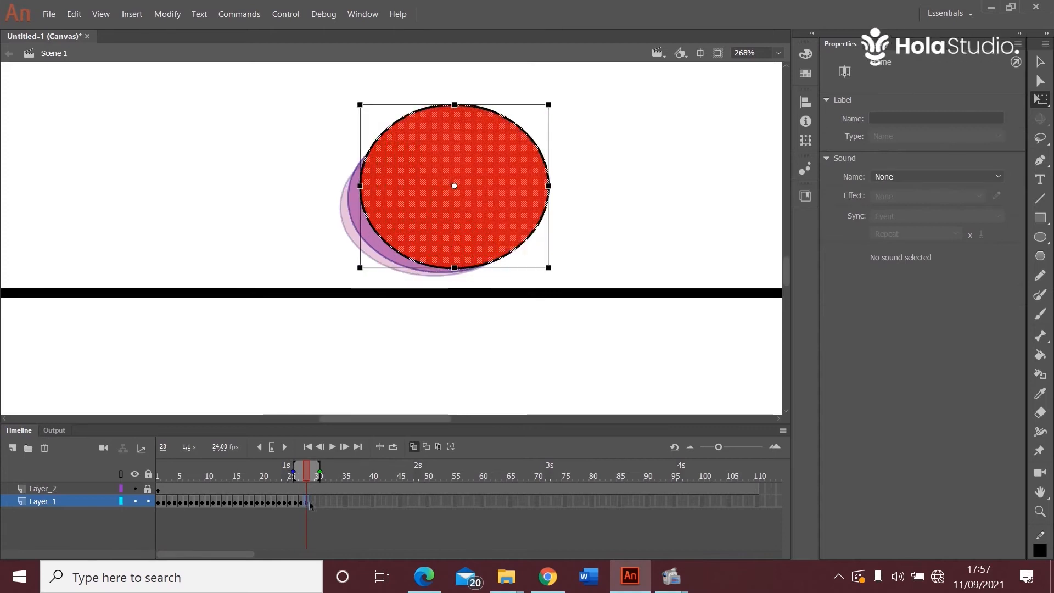
pyautogui.click(311, 502)
pyautogui.click(307, 501)
pyautogui.click(301, 502)
pyautogui.click(307, 502)
pyautogui.rightClick(313, 503)
pyautogui.click(362, 187)
pyautogui.moveTo(454, 104); pyautogui.dragTo(456, 91)
pyautogui.moveTo(473, 146); pyautogui.dragTo(496, 128)
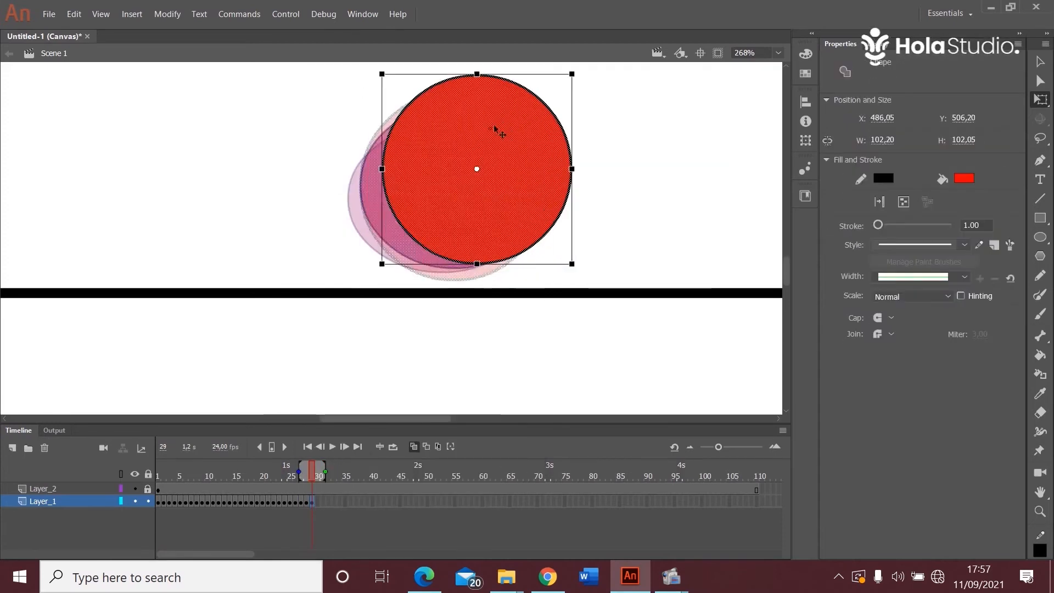
pyautogui.moveTo(583, 76); pyautogui.dragTo(614, 129)
# Insert a keyframe at frame 30, stretch the ball diagonally to about 110,25 by 118,10, and place it at about X 496,95, Y 482,15
pyautogui.rightClick(317, 502)
pyautogui.click(351, 148)
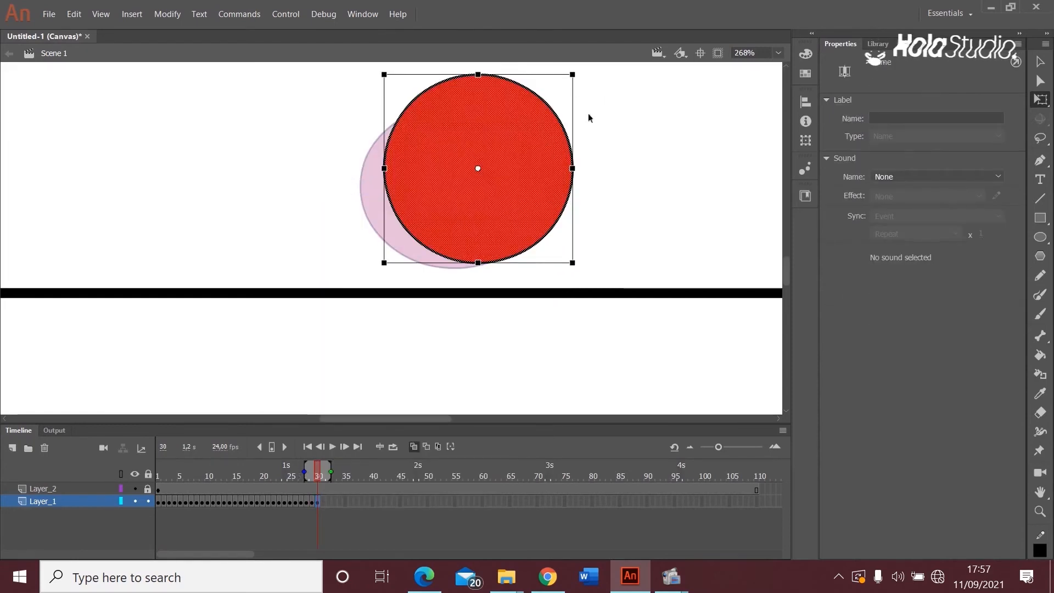
pyautogui.moveTo(581, 269); pyautogui.dragTo(506, 271)
pyautogui.moveTo(537, 88); pyautogui.dragTo(548, 83)
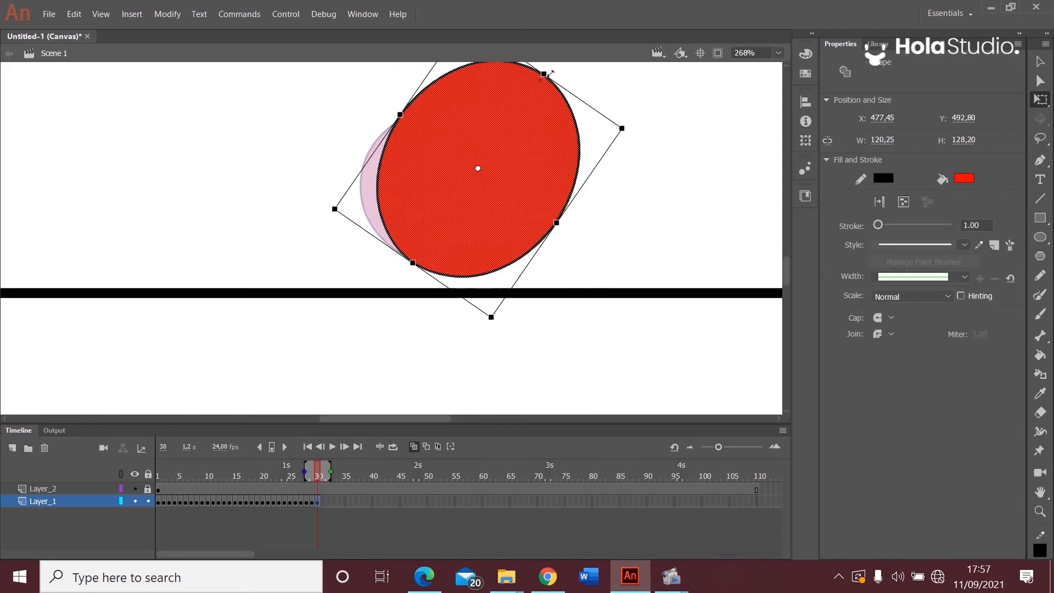
pyautogui.moveTo(518, 123); pyautogui.dragTo(544, 97)
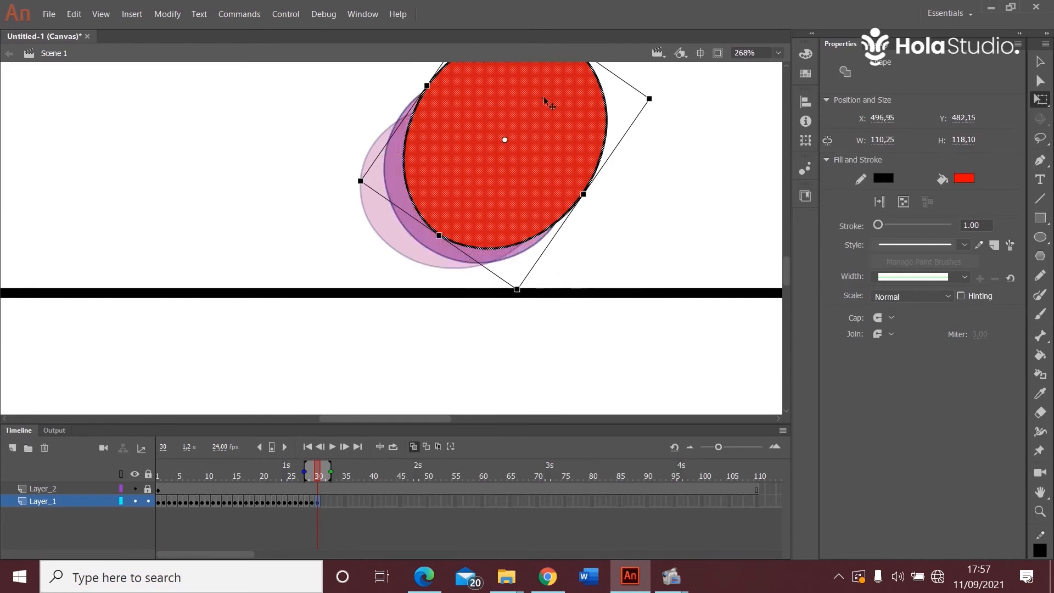
# Insert keyframes at frames 31 and 32, moving the stretched ball farther up and to the right along its rebound path
pyautogui.hotkey('ctrl', '-')
pyautogui.hotkey('ctrl', '-')
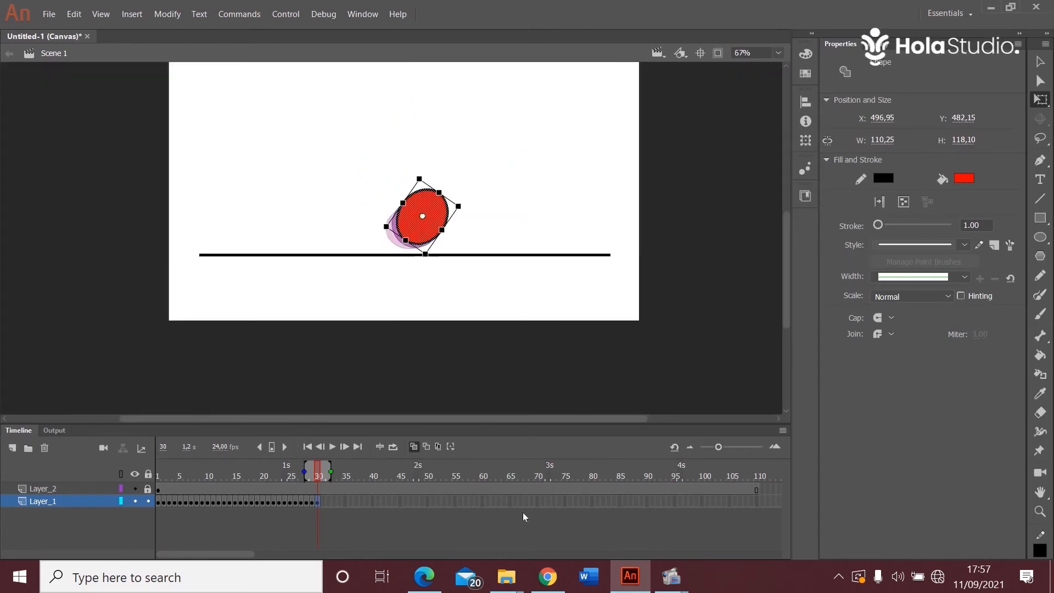
pyautogui.click(323, 501)
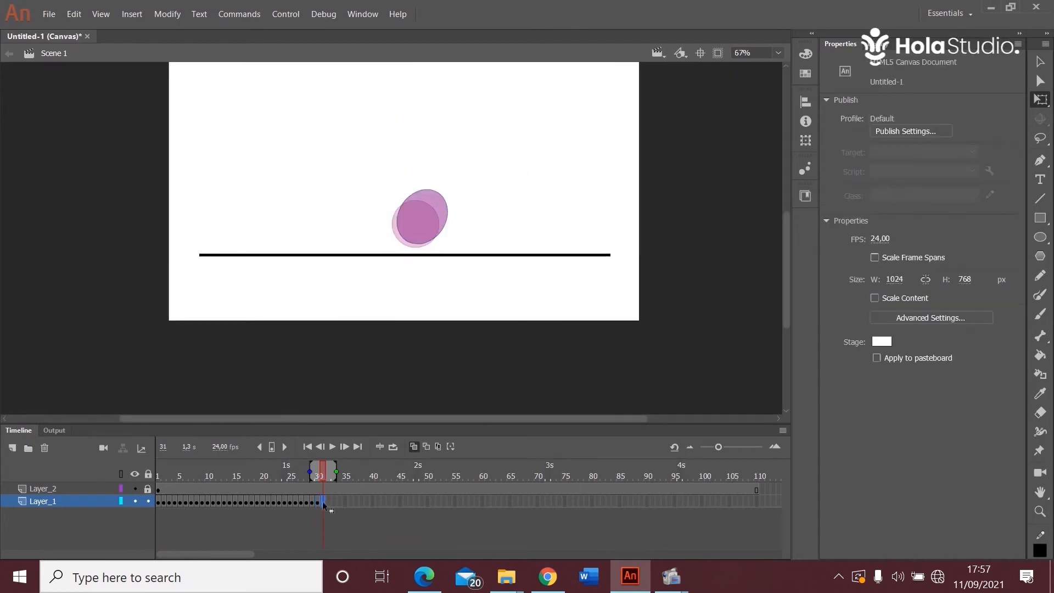
pyautogui.rightClick(323, 501)
pyautogui.click(442, 187)
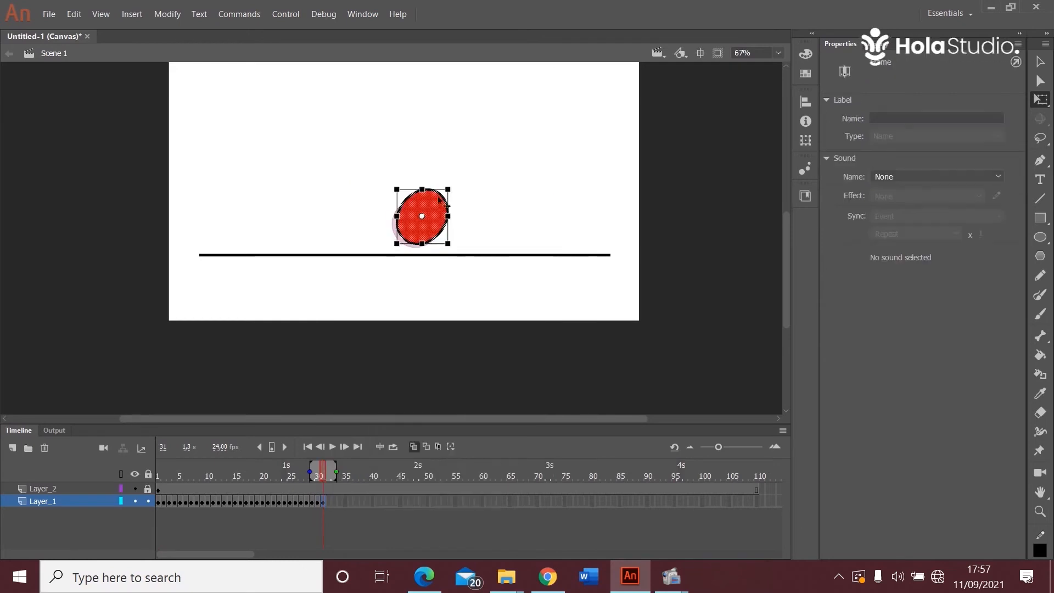
pyautogui.moveTo(437, 202); pyautogui.dragTo(497, 165)
pyautogui.rightClick(329, 501)
pyautogui.click(364, 183)
# Insert a keyframe at frame 33, shift the ball farther up the rebound path, and rotate it to a steeper angle
pyautogui.rightClick(333, 501)
pyautogui.click(401, 240)
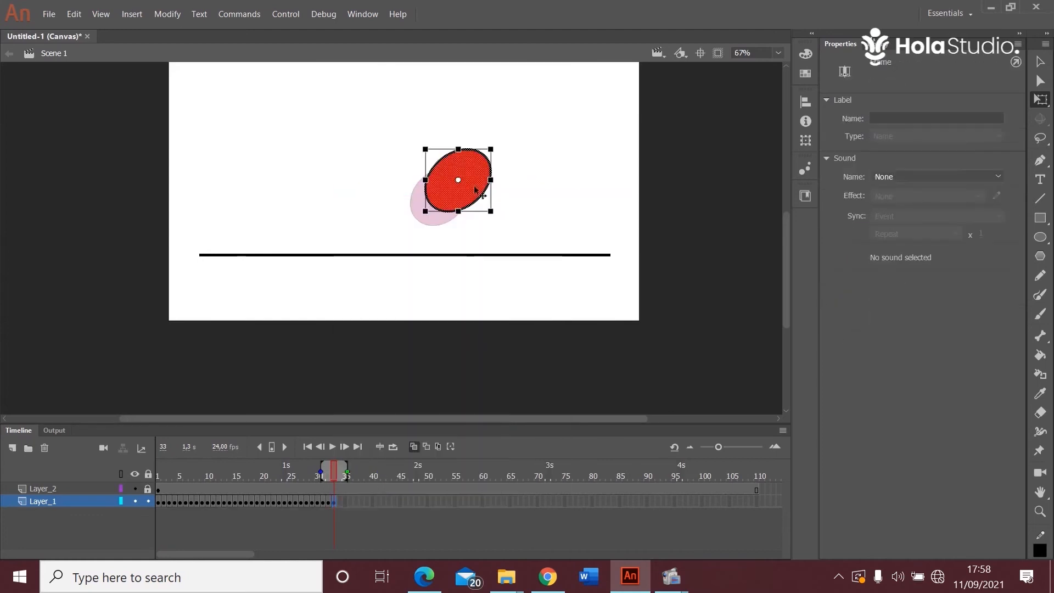
pyautogui.click(467, 168)
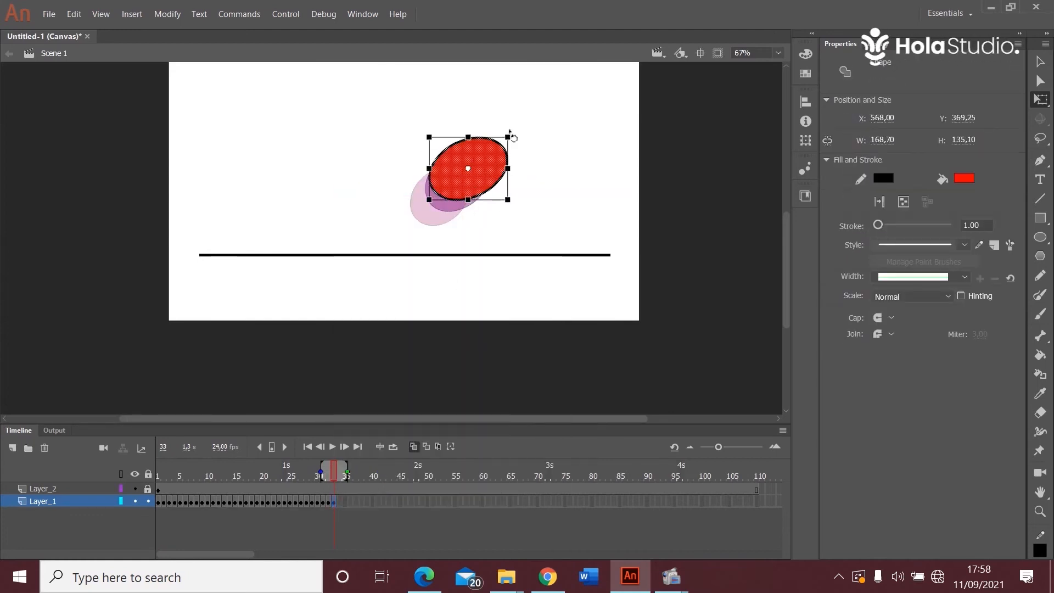
pyautogui.moveTo(519, 130); pyautogui.dragTo(499, 113)
# Insert keyframes at frames 34 and 35, advancing the ball to about X 627,45, Y 319,40 in frame 35
pyautogui.rightClick(338, 501)
pyautogui.click(400, 184)
pyautogui.moveTo(478, 154)
pyautogui.mouseDown()
pyautogui.moveTo(495, 137)
pyautogui.moveTo(502, 148)
pyautogui.moveTo(514, 138)
pyautogui.mouseUp()
pyautogui.press('F6')
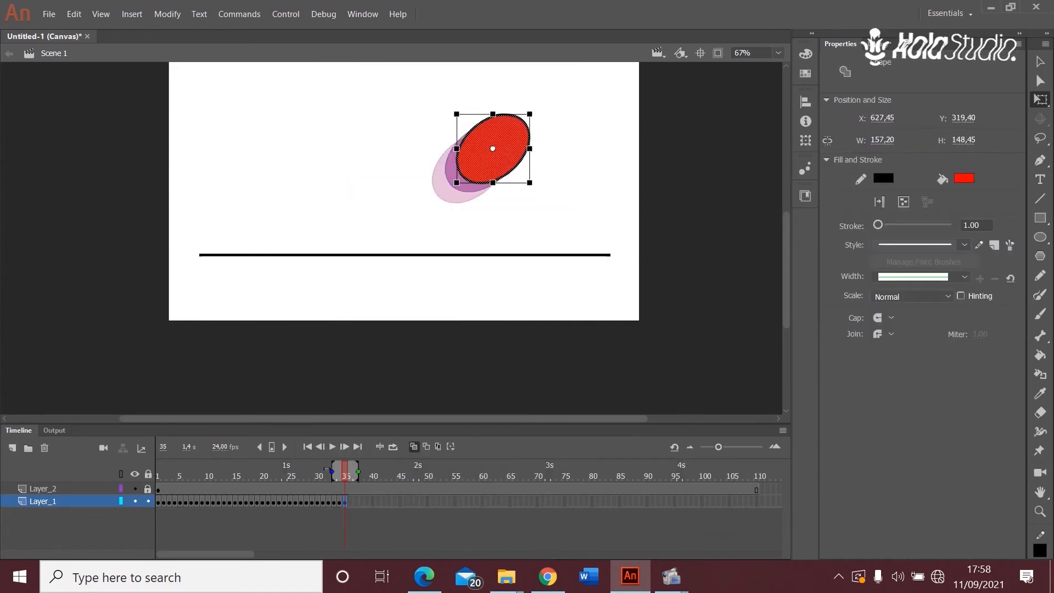
# Extend the onion skin range back to the first frame and examine the ball's whole trajectory
pyautogui.moveTo(332, 471); pyautogui.dragTo(187, 456)
pyautogui.scroll(-2, 357, 189)
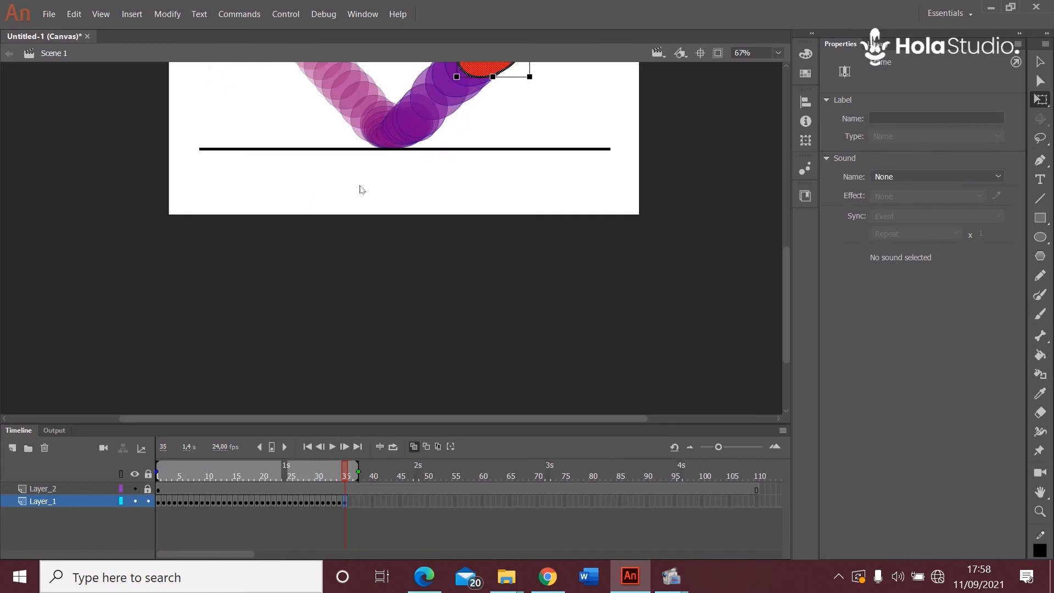
pyautogui.scroll(4, 362, 188)
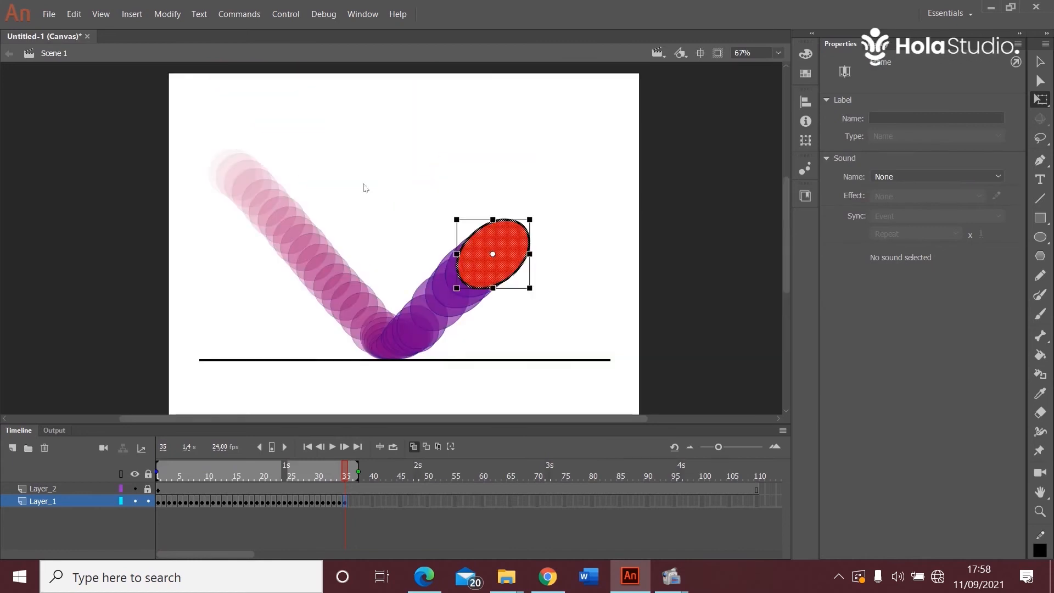
# Insert a keyframe at frame 36, shift the ball slightly along the rebound path, and rotate it steeper
pyautogui.click(341, 501)
pyautogui.click(347, 502)
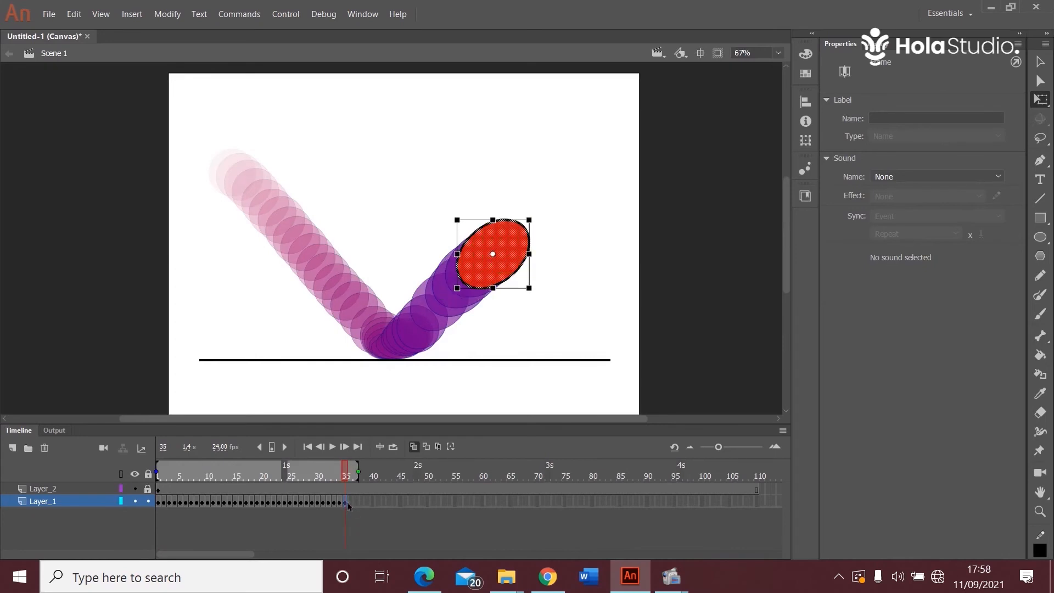
pyautogui.rightClick(350, 502)
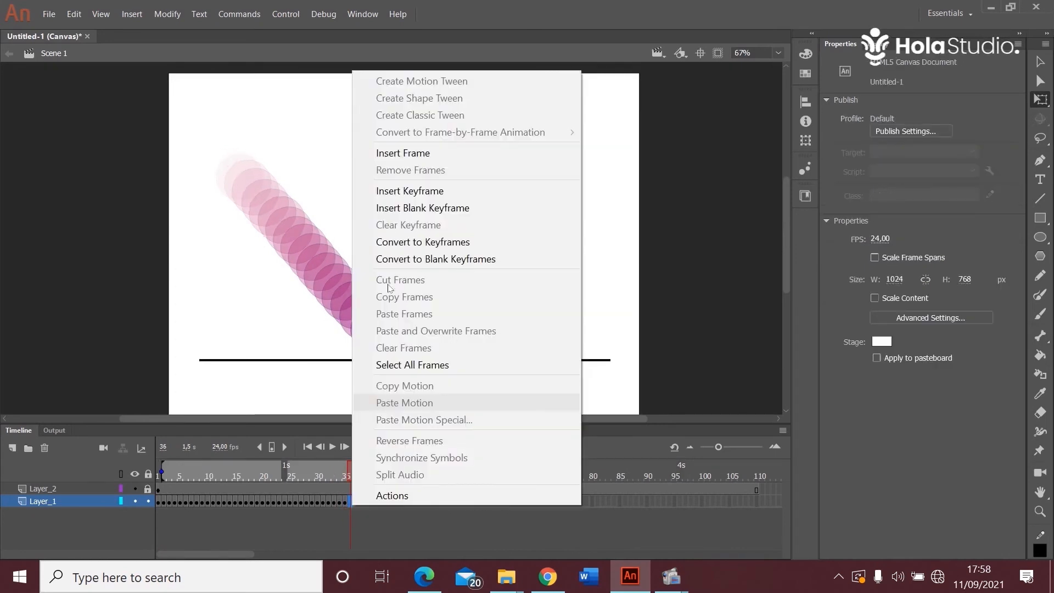
pyautogui.click(404, 190)
pyautogui.moveTo(463, 289); pyautogui.dragTo(475, 281)
pyautogui.moveTo(544, 211); pyautogui.dragTo(550, 221)
pyautogui.click(363, 502)
pyautogui.rightClick(351, 502)
pyautogui.click(404, 190)
pyautogui.click(498, 273)
pyautogui.moveTo(499, 273); pyautogui.dragTo(507, 274)
# Insert a keyframe at frame 37 and a blank keyframe at frame 38, and try drawing a new round ball there
pyautogui.rightClick(357, 501)
pyautogui.click(406, 190)
pyautogui.rightClick(362, 501)
pyautogui.click(410, 206)
pyautogui.click(1040, 237)
pyautogui.moveTo(480, 216); pyautogui.dragTo(542, 279)
pyautogui.hotkey('ctrl', 'z')
# Set the Oval tool's fill to the ball's red and draw a round ball in frame 38 ahead of the previous one
pyautogui.click(356, 502)
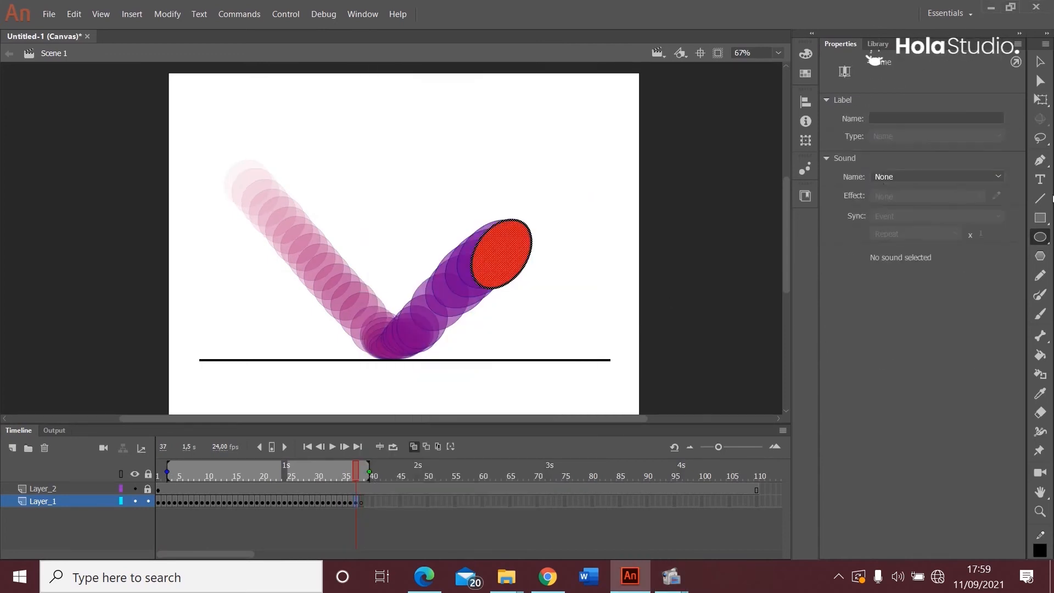
pyautogui.click(1040, 237)
pyautogui.click(958, 181)
pyautogui.click(958, 182)
pyautogui.click(959, 182)
pyautogui.click(958, 183)
pyautogui.click(958, 183)
pyautogui.click(361, 501)
pyautogui.moveTo(487, 211); pyautogui.dragTo(549, 274)
# Stretch and rotate the frame 38 ball to about 145,65 by 145,60, placed at about X 672,95, Y 296,95
pyautogui.moveTo(356, 475)
pyautogui.mouseDown()
pyautogui.moveTo(351, 427)
pyautogui.moveTo(357, 475)
pyautogui.mouseUp()
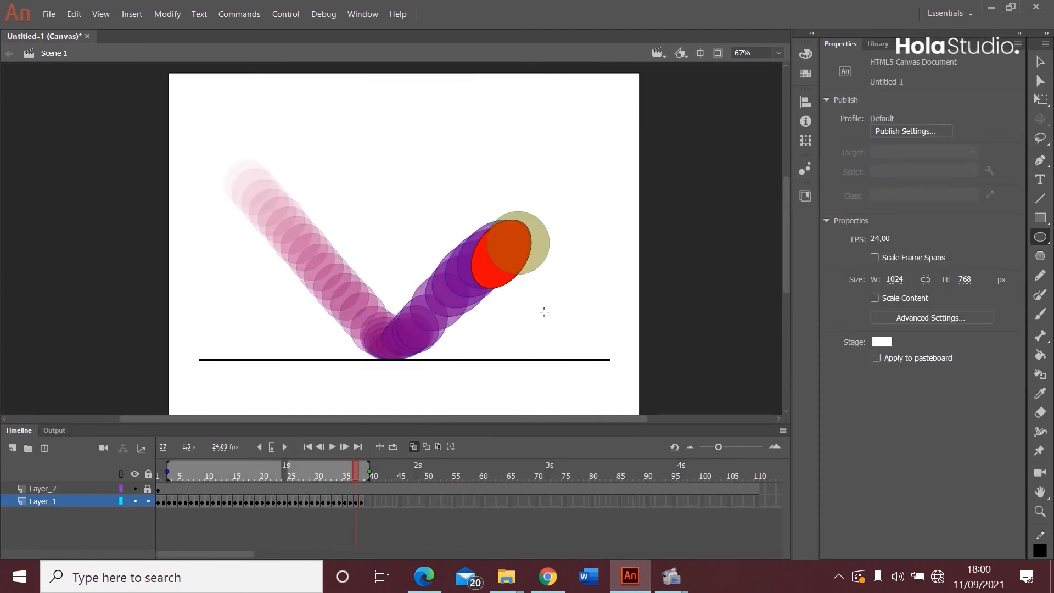
pyautogui.click(362, 475)
pyautogui.moveTo(471, 186); pyautogui.dragTo(565, 289)
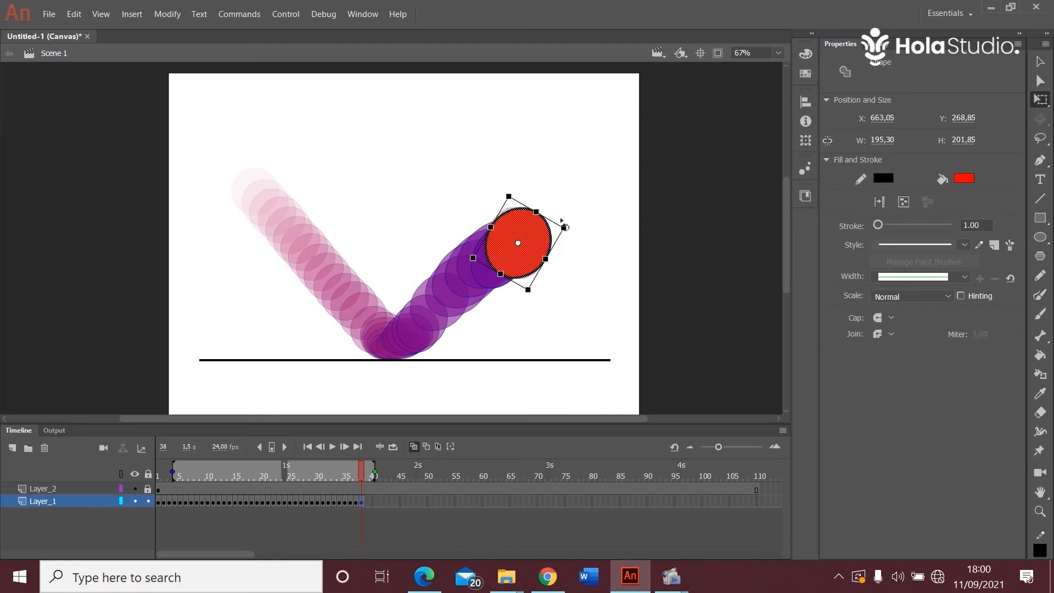
pyautogui.moveTo(530, 241); pyautogui.dragTo(524, 250)
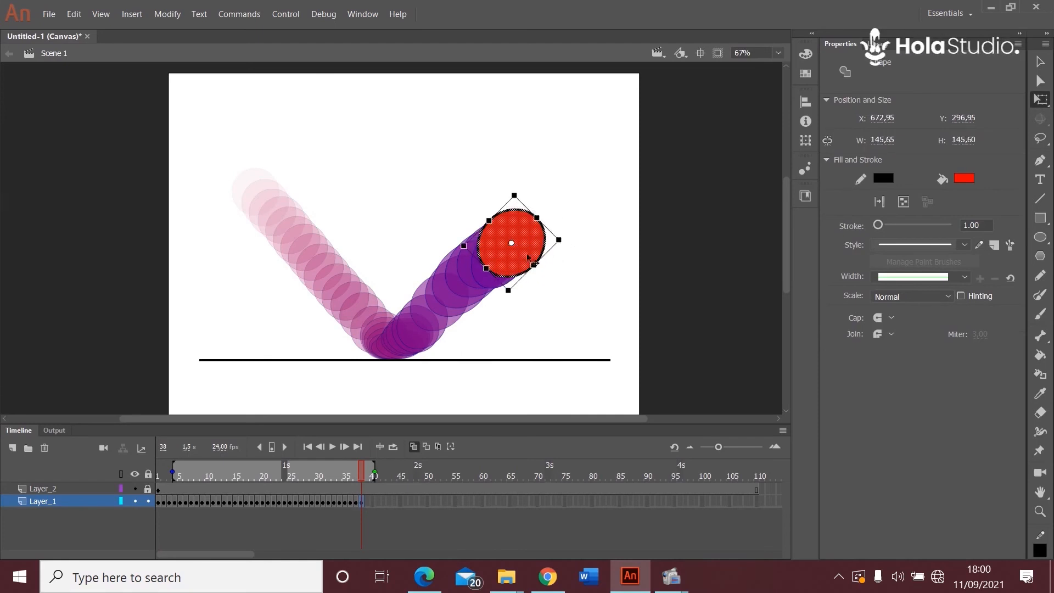
# Insert blank keyframes at frames 39 and 40, draw a round red ball in each, and narrow the onion skin range
pyautogui.press('F7')
pyautogui.press('o')
pyautogui.moveTo(494, 207); pyautogui.dragTo(555, 269)
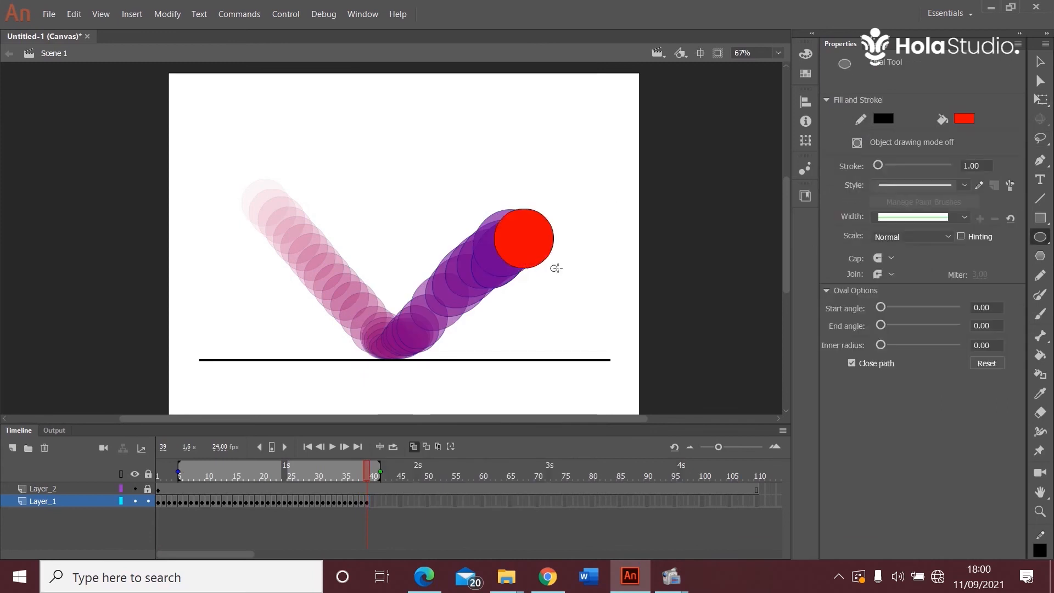
pyautogui.press('v')
pyautogui.click(346, 476)
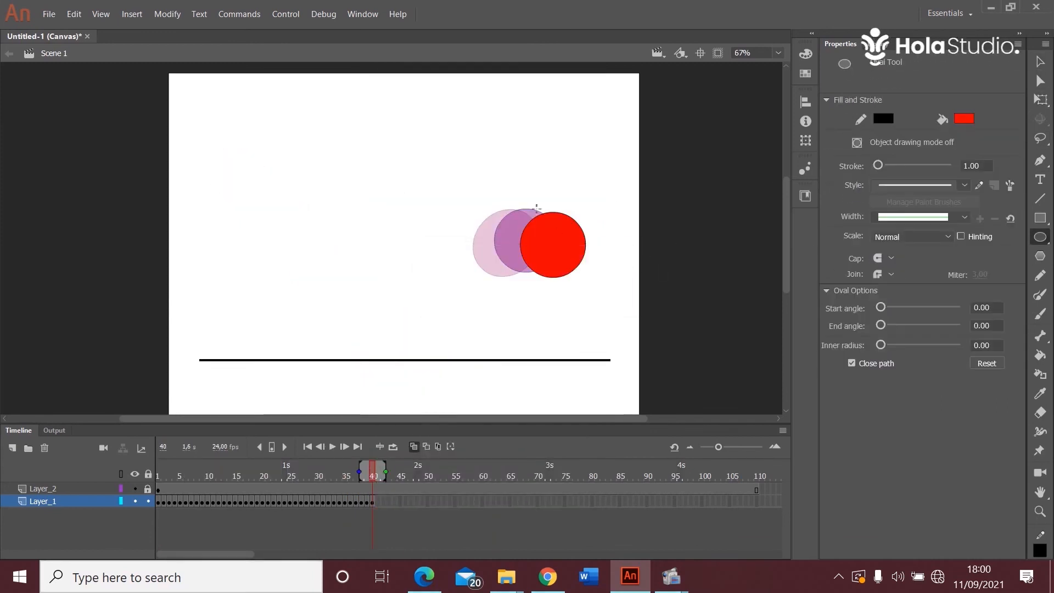
# Reposition the frame 40 ball and insert keyframes at frames 41 and 42, moving it down to about X 801,30, Y 356,60 in frame 42
pyautogui.press('v')
pyautogui.moveTo(552, 245); pyautogui.dragTo(599, 279)
pyautogui.click(472, 410)
pyautogui.rightClick(376, 501)
pyautogui.click(471, 181)
pyautogui.press('F6')
pyautogui.click(595, 275)
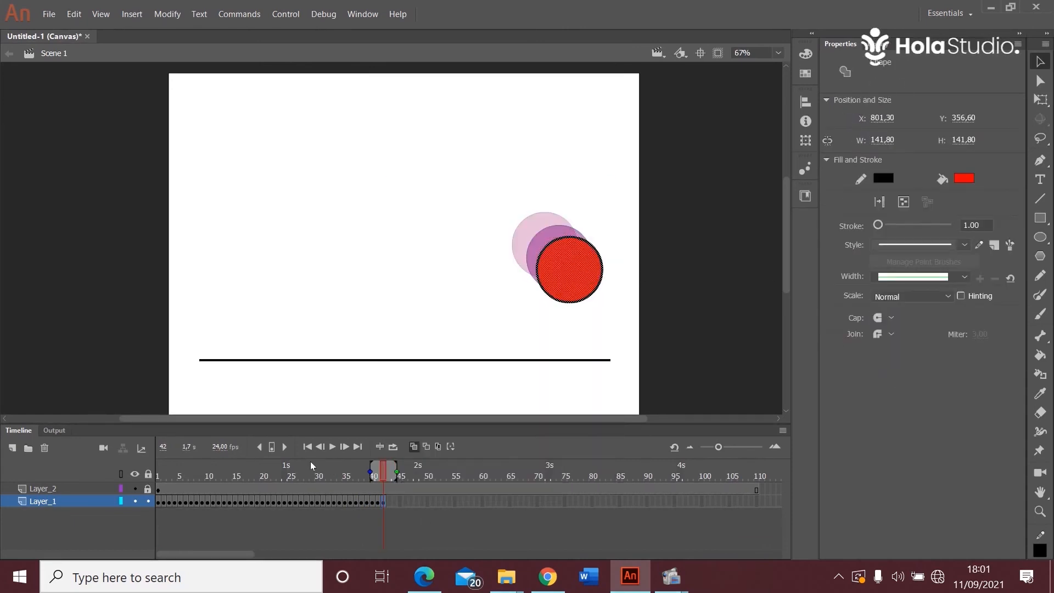
# Play back the animation to review the ball's fall, bounce and second descent
pyautogui.press('Return')
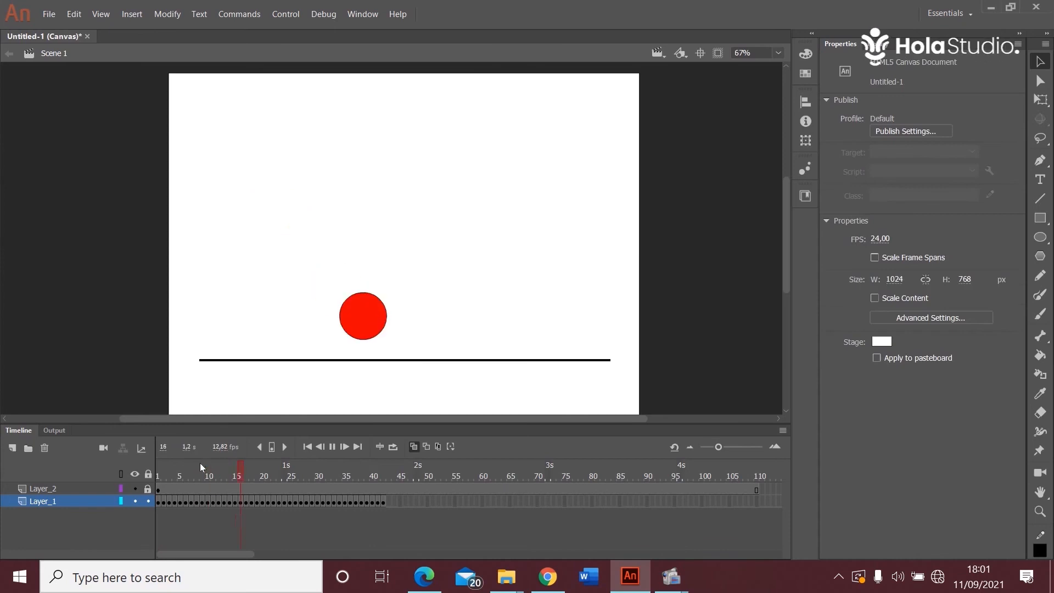
pyautogui.press('Return')
# Redo the frame 36 ball as a circle stretched and rotated to about 149,50 by 139,15, and shift it closer to the previous frame's ball
pyautogui.press('o')
pyautogui.press('v')
pyautogui.moveTo(447, 192); pyautogui.dragTo(618, 331)
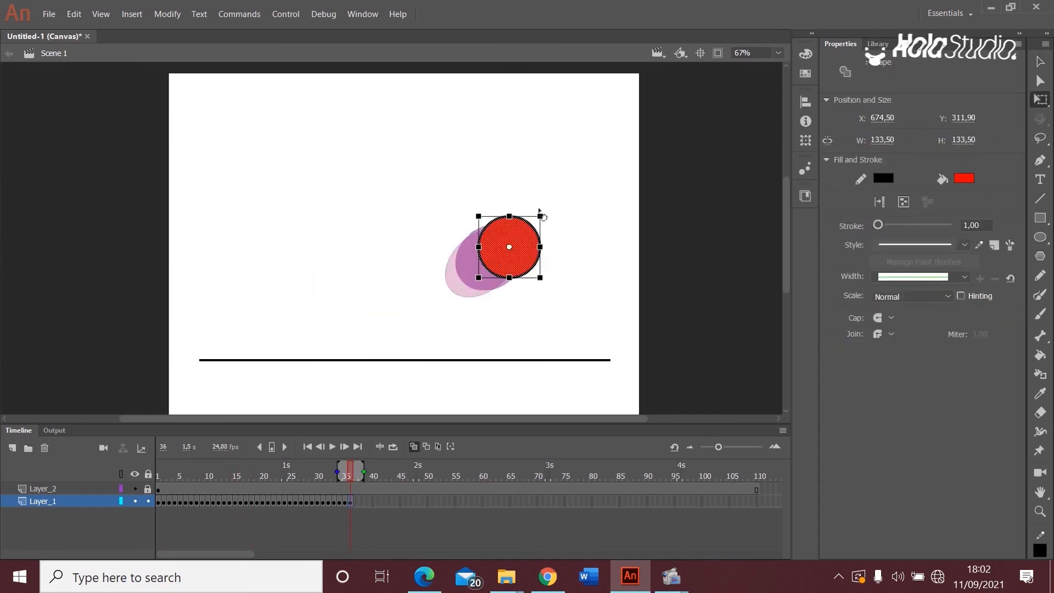
pyautogui.moveTo(561, 237); pyautogui.dragTo(557, 225)
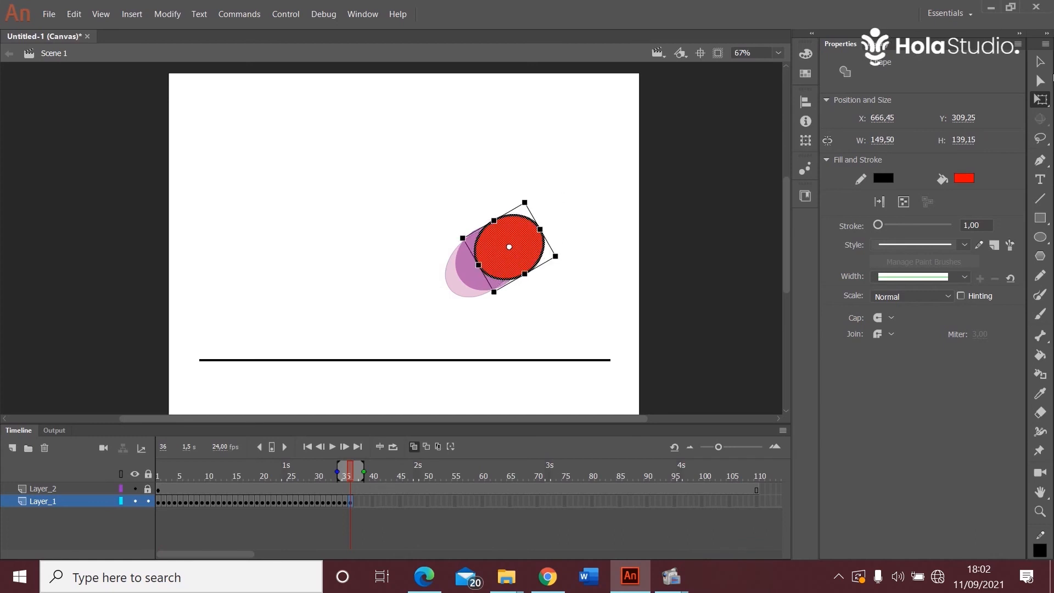
pyautogui.moveTo(516, 247); pyautogui.dragTo(508, 254)
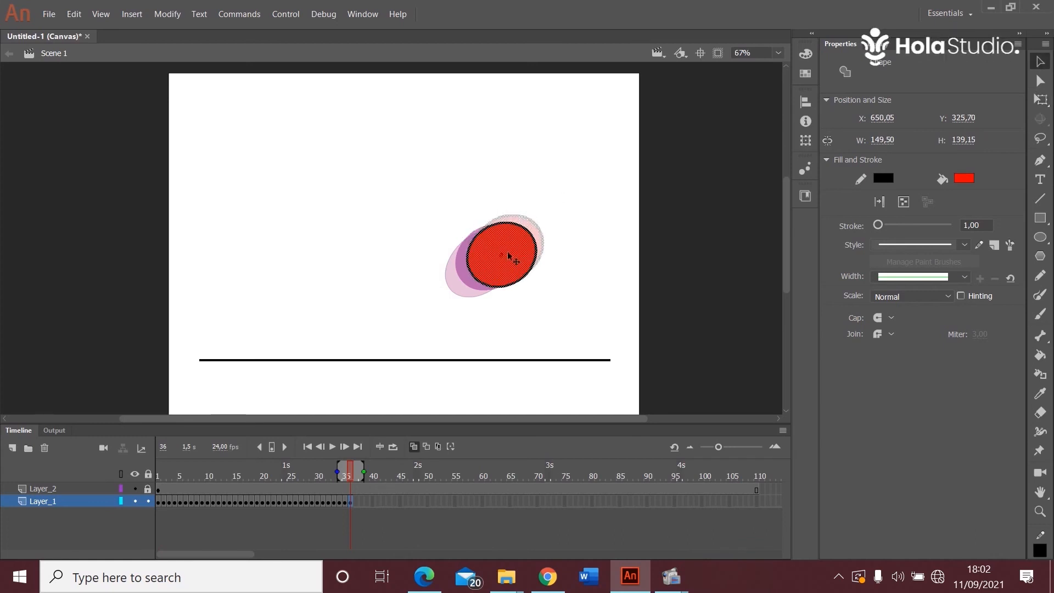
# Draw a new round red ball in a blank keyframe at frame 37, slightly ahead of the frame 36 ball
pyautogui.click(358, 502)
pyautogui.press('o')
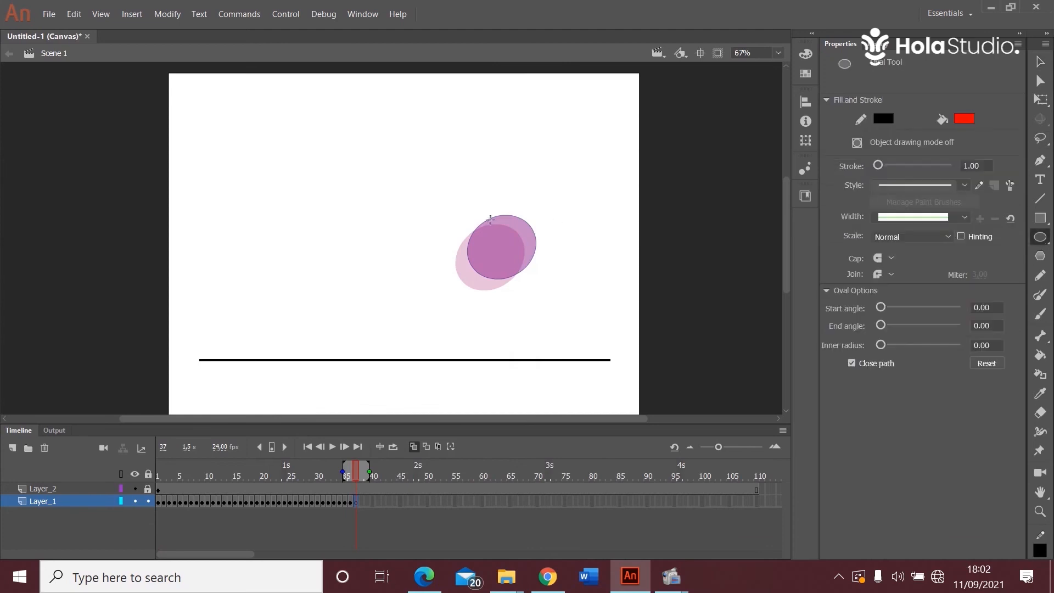
pyautogui.moveTo(545, 252)
pyautogui.mouseDown()
pyautogui.moveTo(487, 215)
pyautogui.moveTo(548, 265)
pyautogui.mouseUp()
pyautogui.press('v')
pyautogui.doubleClick(526, 254)
pyautogui.rightClick(364, 500)
pyautogui.click(459, 200)
pyautogui.hotkey('ctrl', 'z')
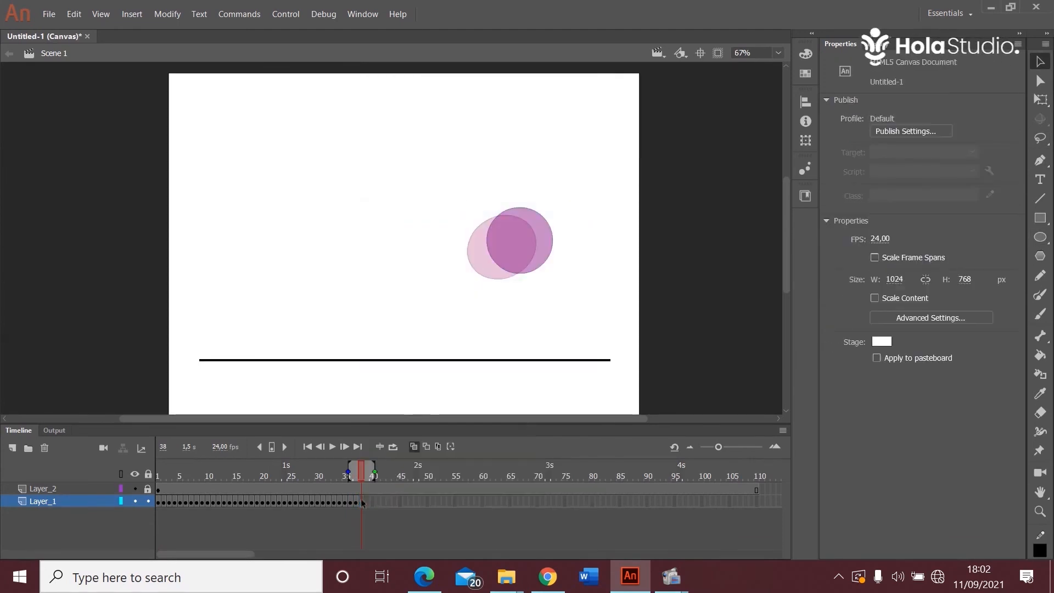
# Insert keyframes from frame 38 to frame 42, shifting the round ball right and downward toward the ground line
pyautogui.rightClick(363, 500)
pyautogui.click(458, 187)
pyautogui.moveTo(531, 237); pyautogui.dragTo(549, 248)
pyautogui.rightClick(374, 500)
pyautogui.click(461, 189)
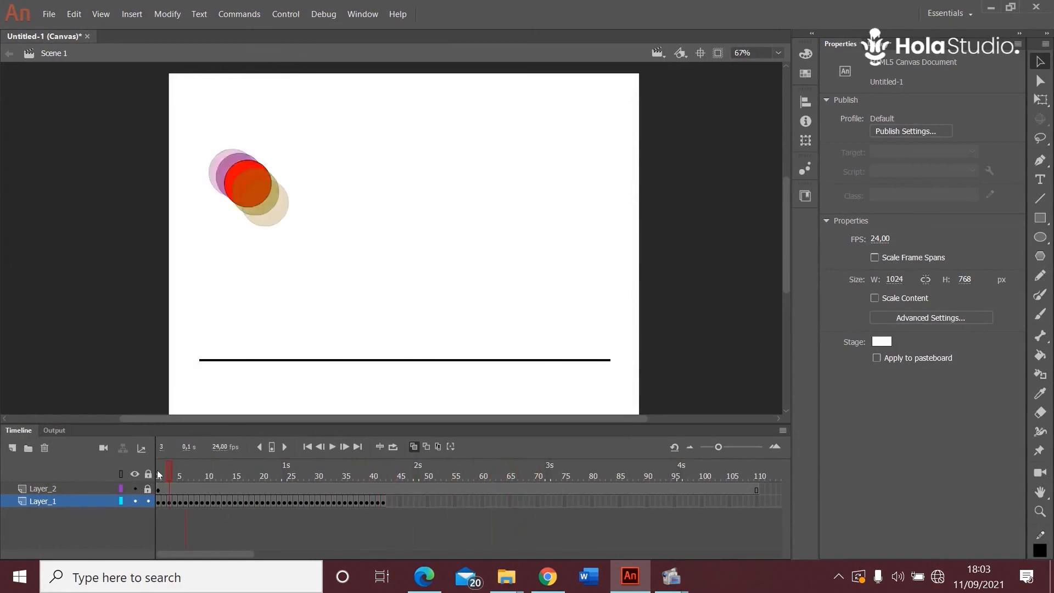
# Play back the revised animation to review the rebound and finish at frame 42
pyautogui.press('Return')
pyautogui.moveTo(344, 496); pyautogui.dragTo(385, 500)
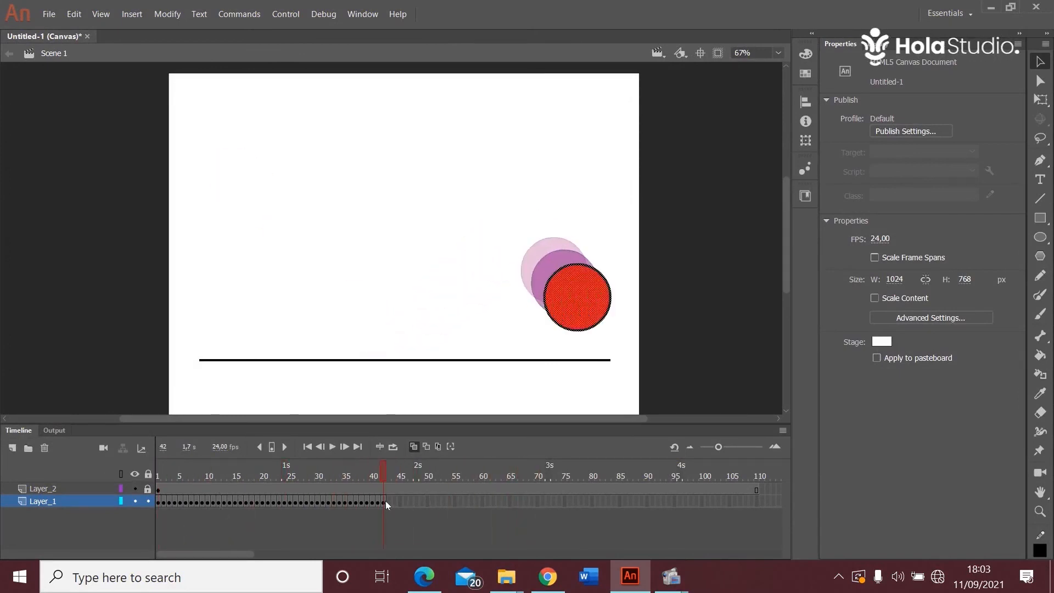